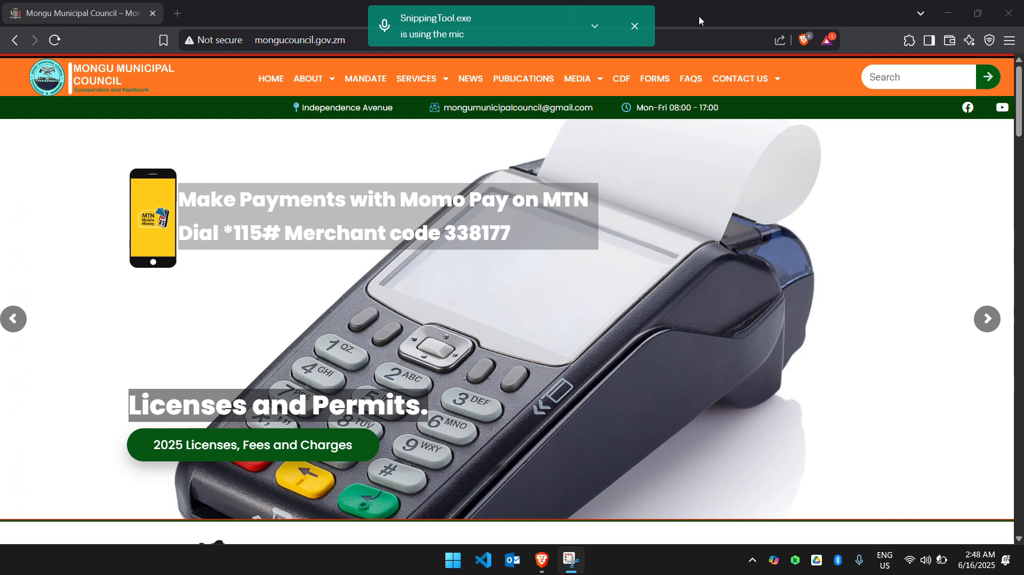
Open the council site's CDF page and look through the 2025 Nalikwanda Skills Development Applicants table.
click(637, 31)
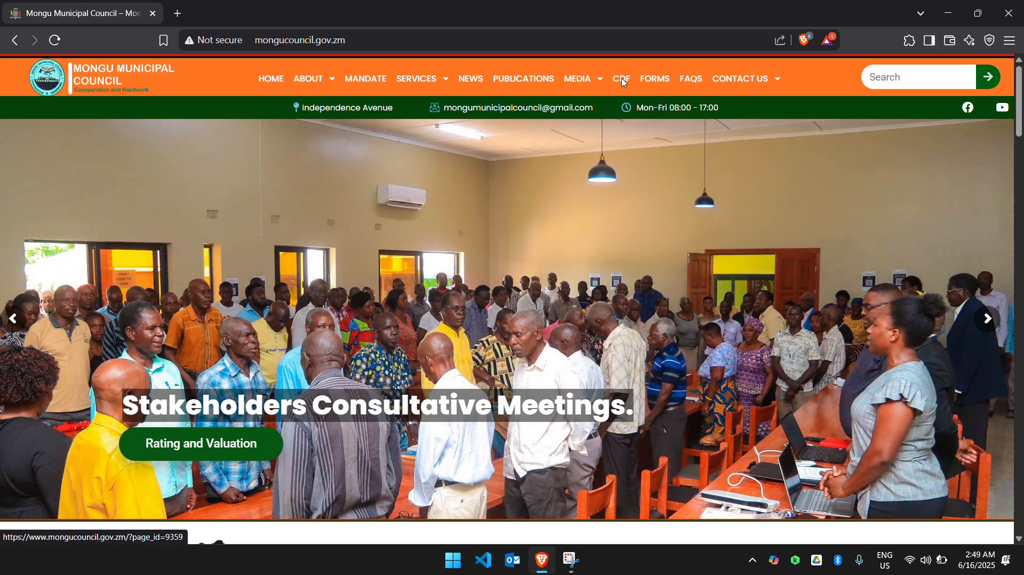
click(622, 83)
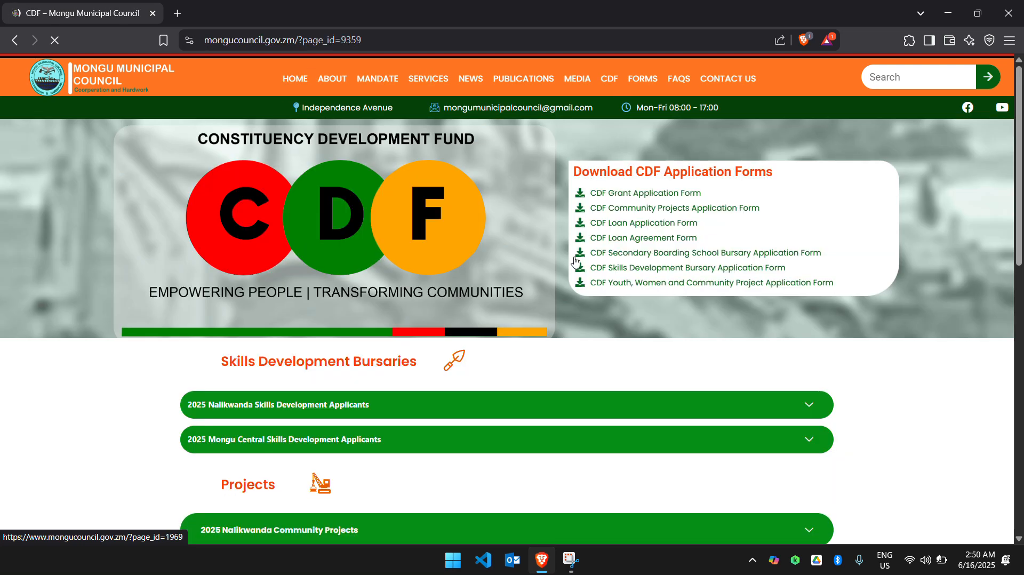
scroll(575, 262, down, 3)
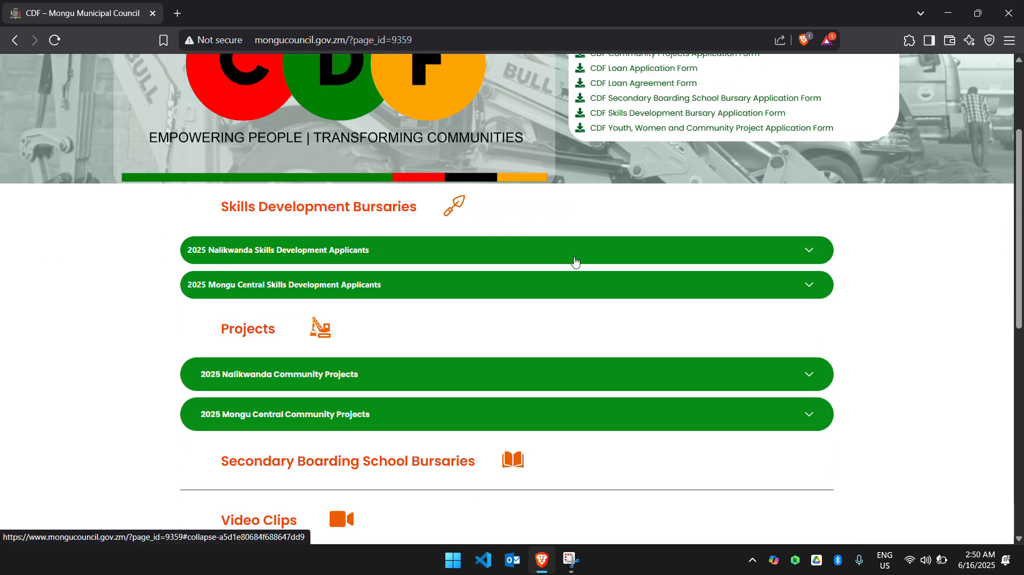
click(575, 251)
scroll(575, 261, down, 6)
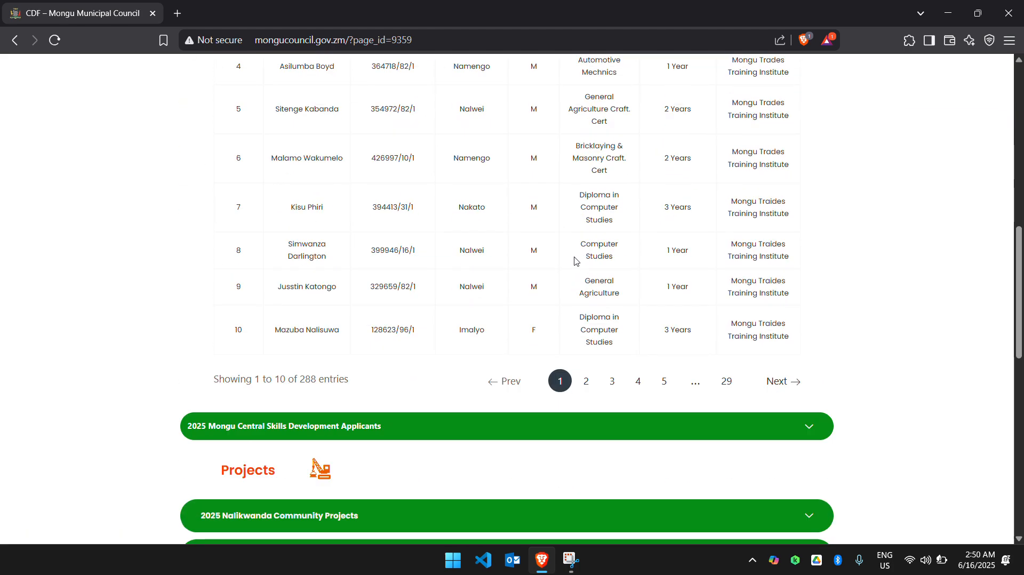
scroll(575, 260, up, 10)
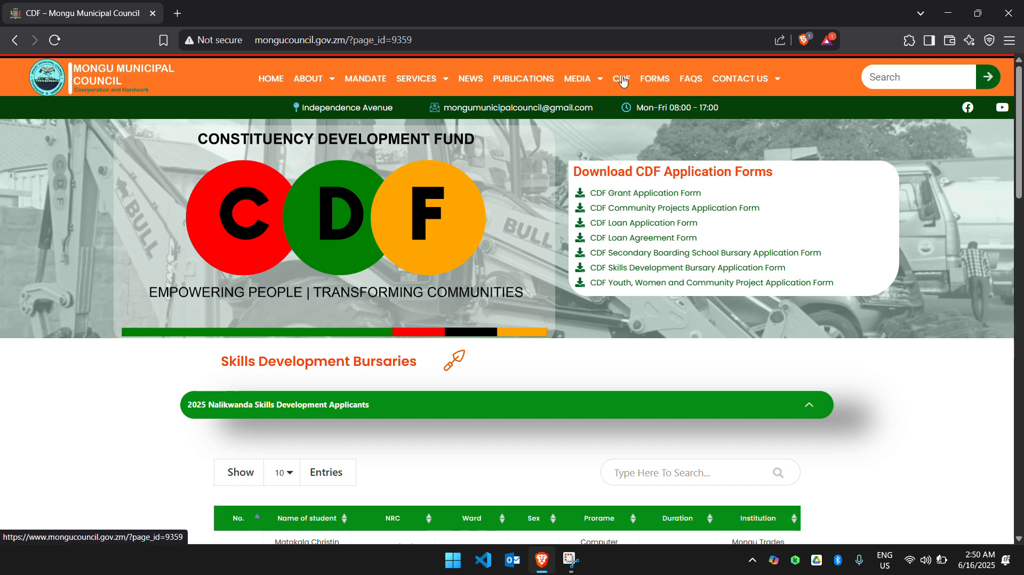
click(416, 47)
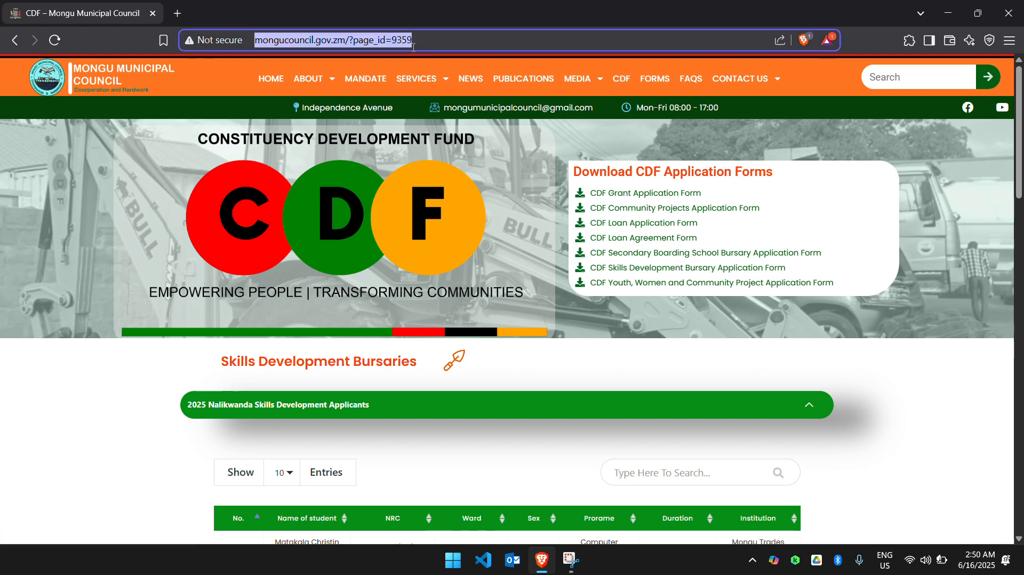
key(BackSpace)
key(BackSpace)
key(BackSpace)
key(BackSpace)
key(BackSpace)
key(BackSpace)
key(BackSpace)
key(BackSpace)
key(BackSpace)
key(BackSpace)
key(BackSpace)
key(BackSpace)
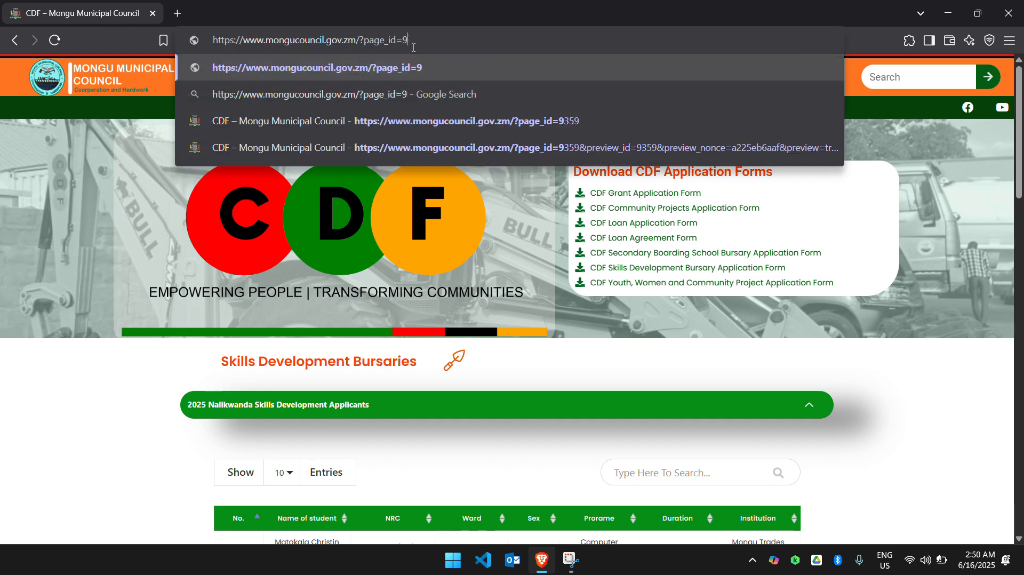
key(BackSpace)
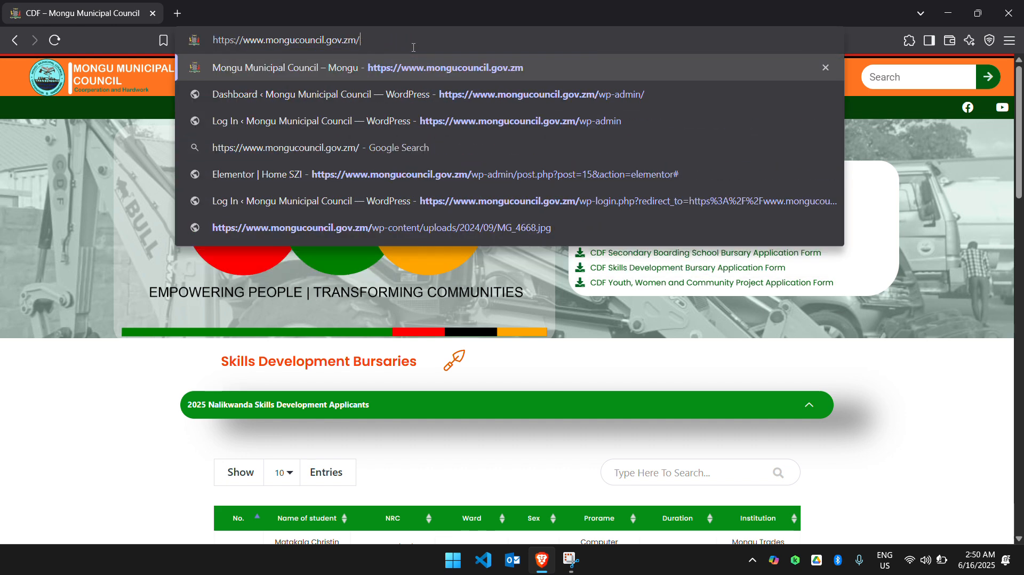
text(wp)
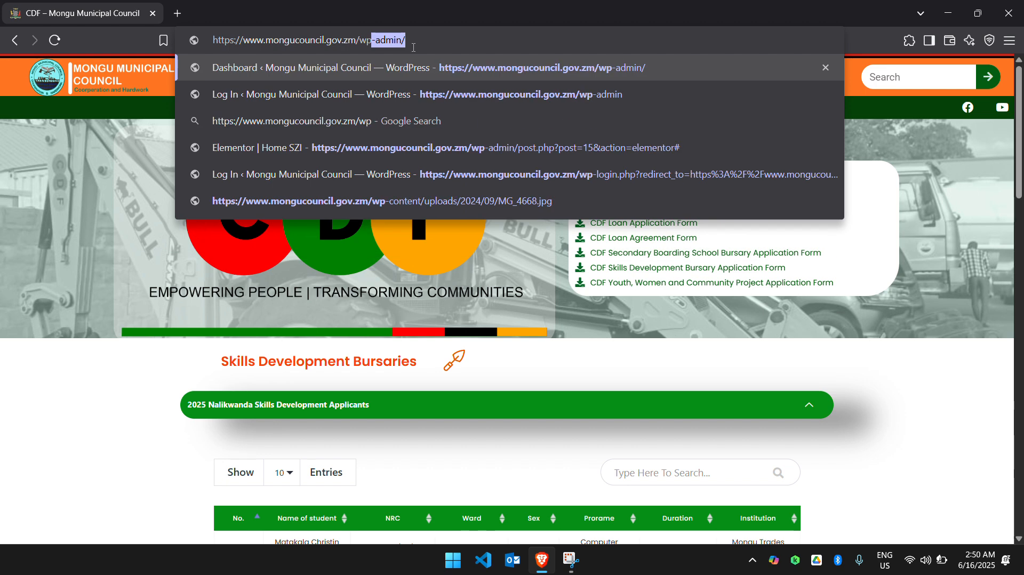
key(Return)
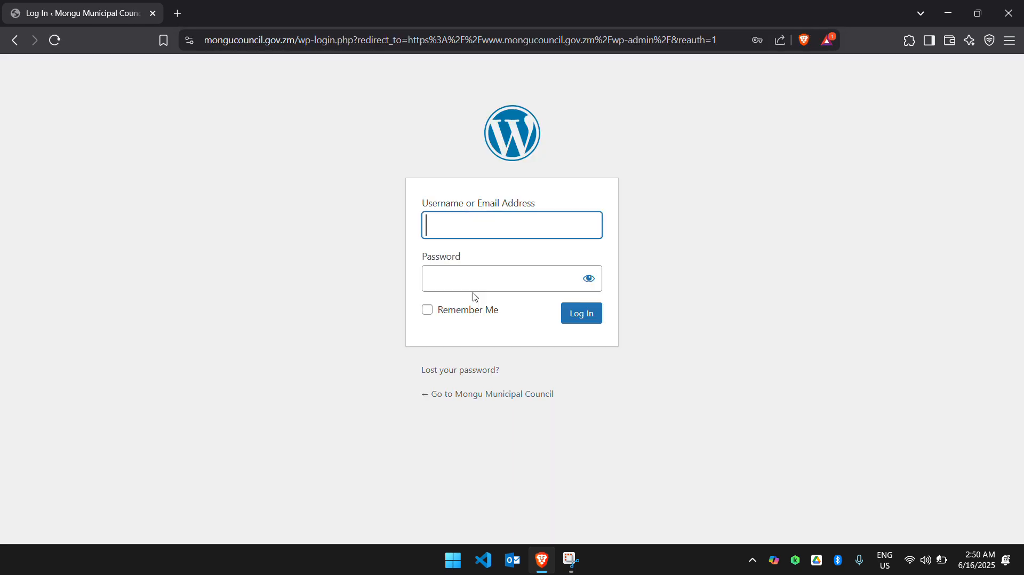
Fill in the saved username and account password and log in to the WordPress dashboard.
click(514, 230)
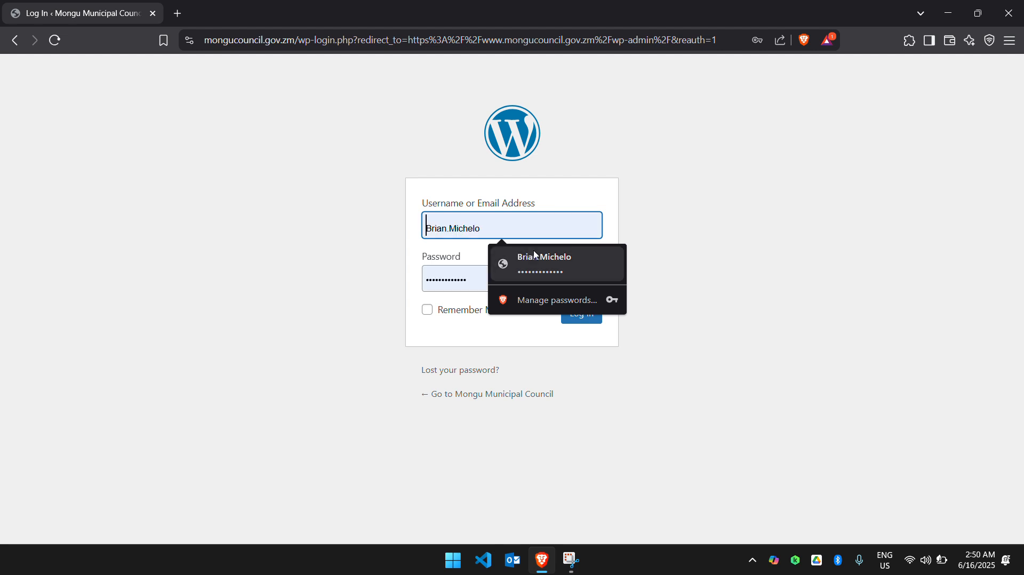
click(528, 266)
click(587, 328)
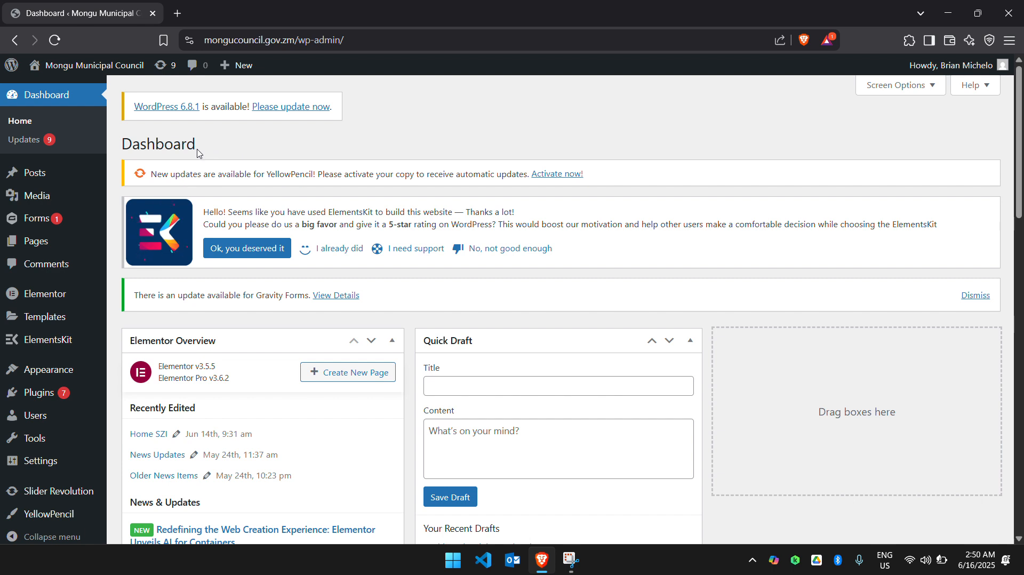
Open the live council site in a new browser tab and switch to it.
mouse_move(58, 250)
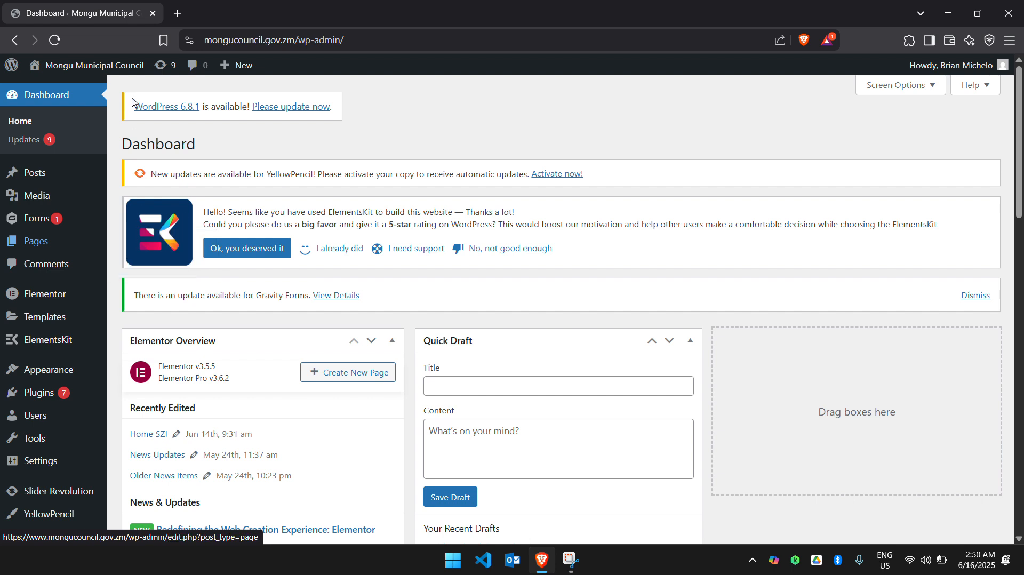
mouse_move(85, 66)
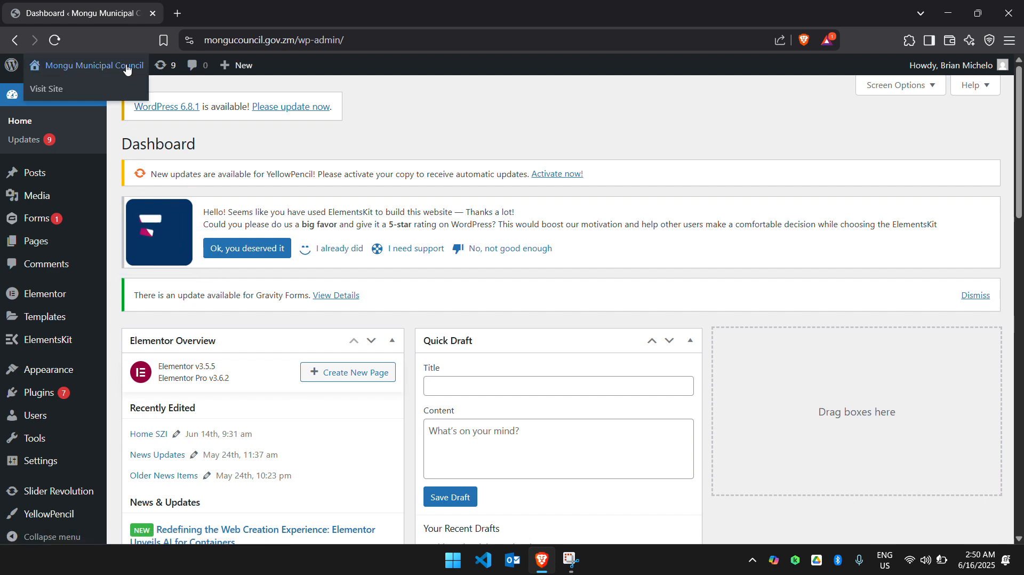
right_click(74, 87)
click(105, 102)
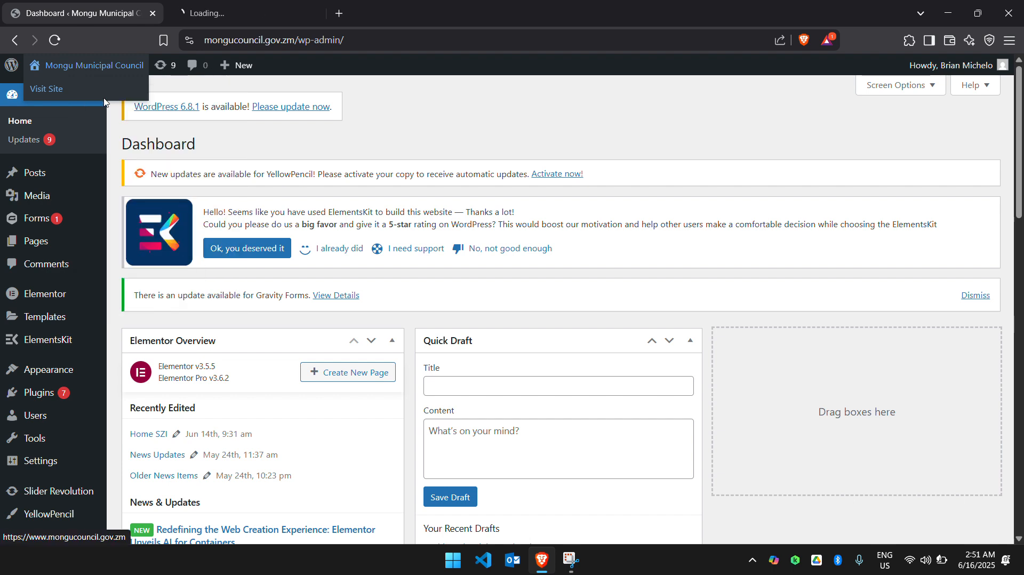
click(251, 13)
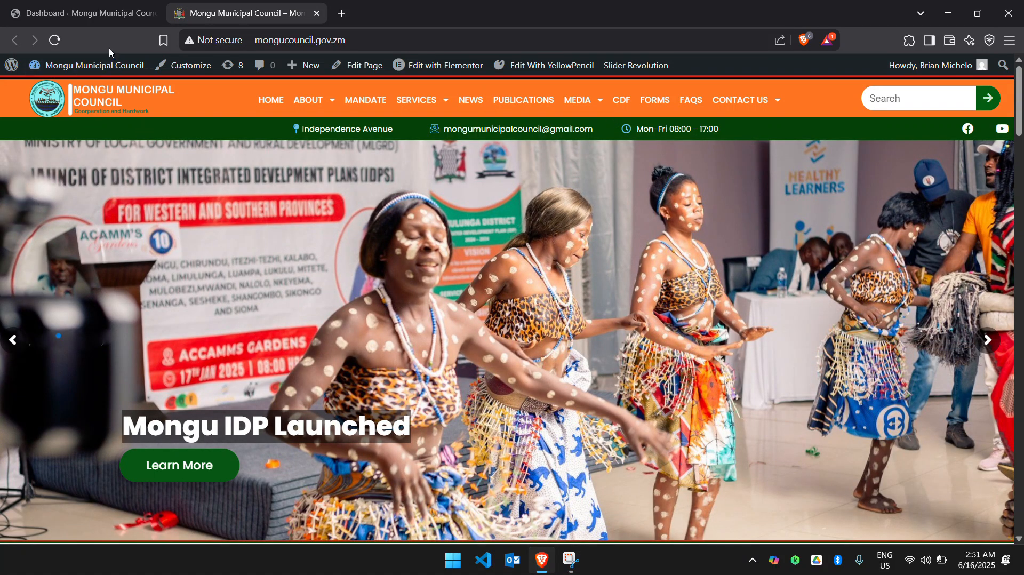
Return to the WordPress dashboard and add a new page titled "CDF 2".
click(88, 14)
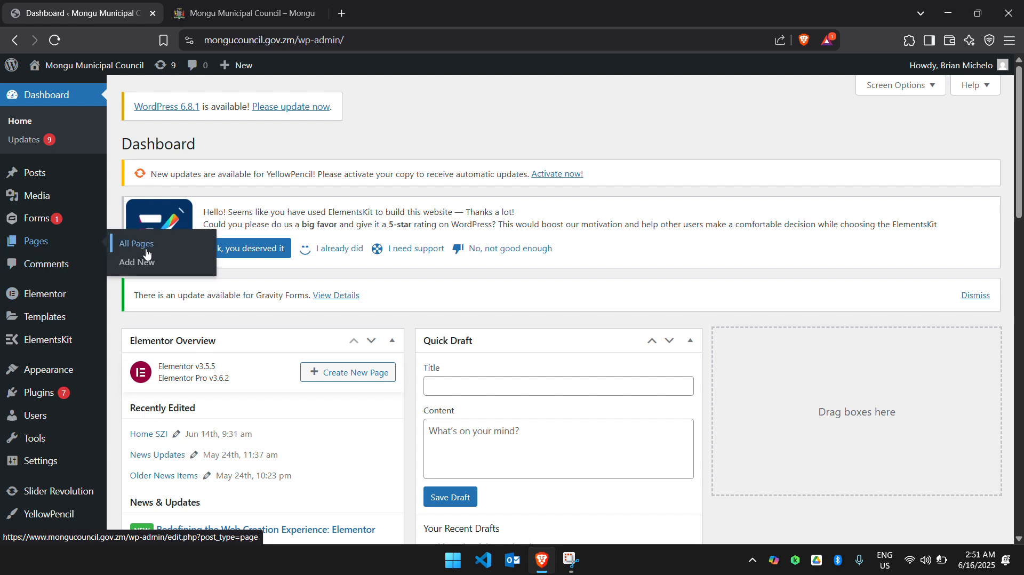
click(148, 265)
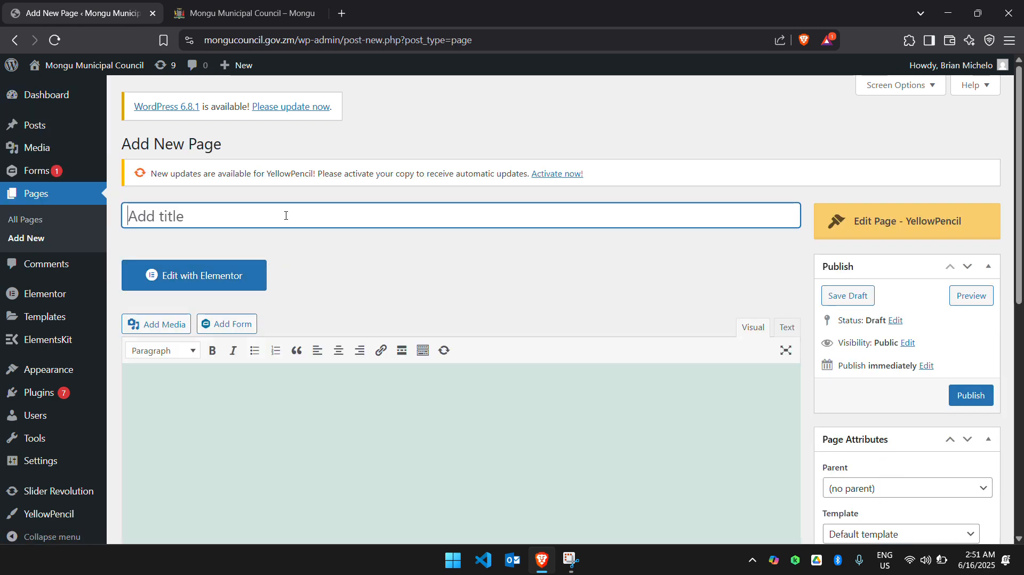
text(CDF)
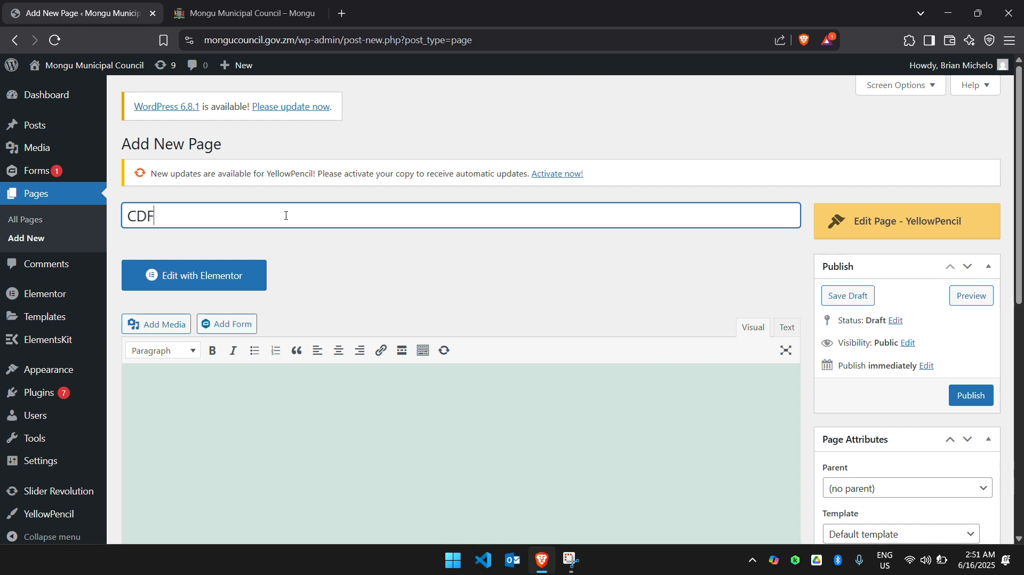
text( 2)
Set the new page's template to Elementor Full Width and publish the page.
scroll(475, 265, down, 2)
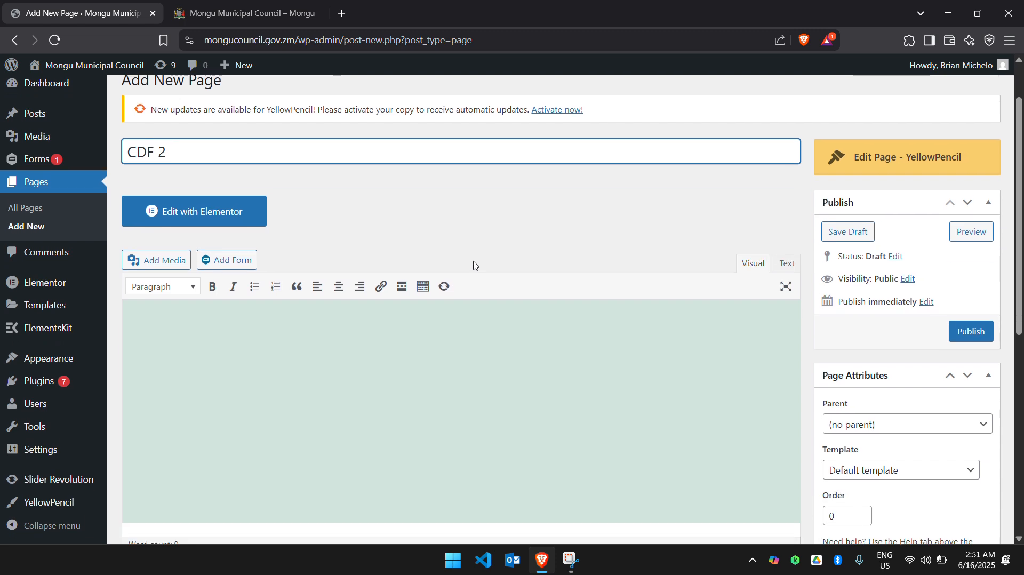
scroll(470, 244, down, 1)
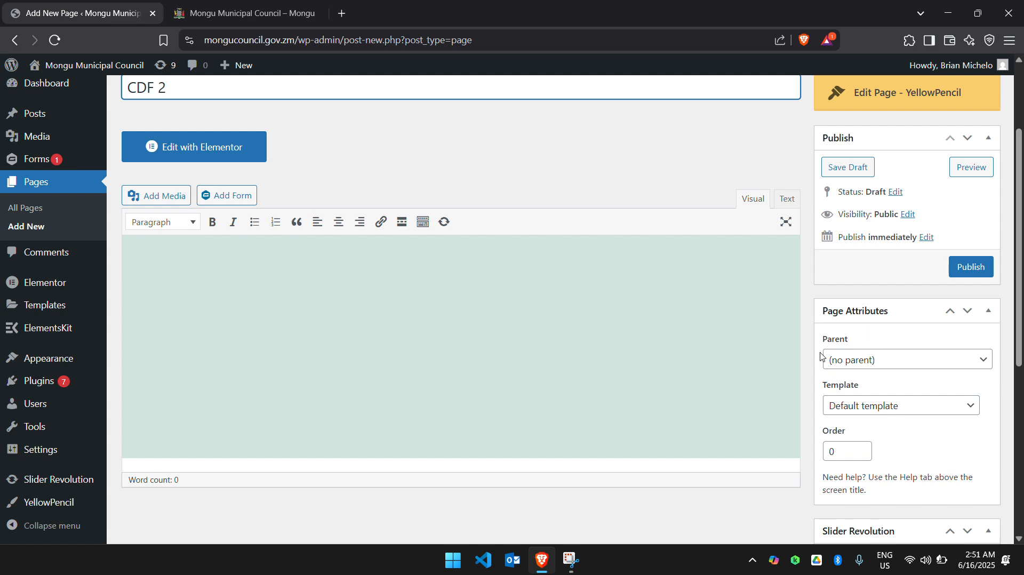
click(879, 405)
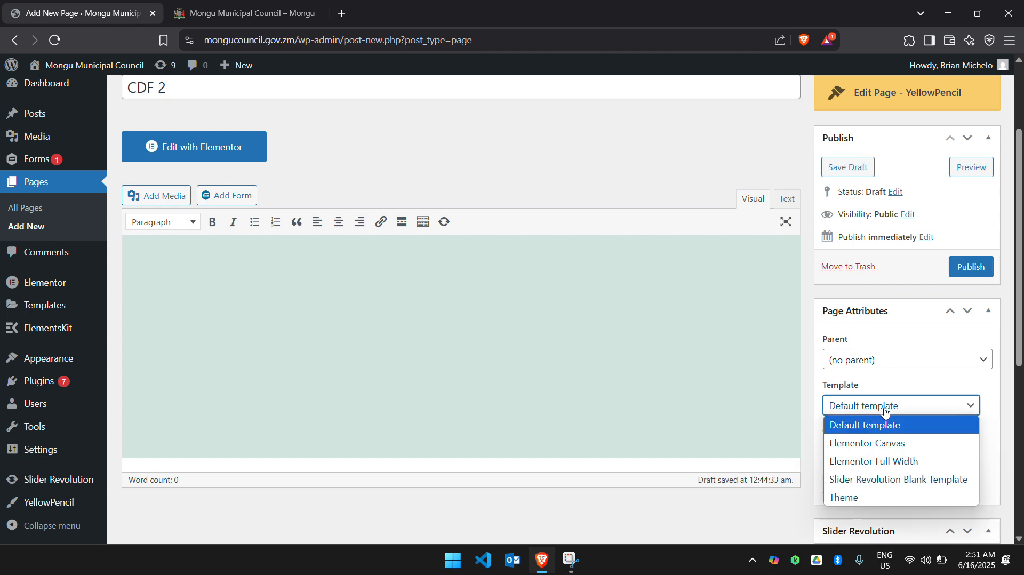
click(888, 465)
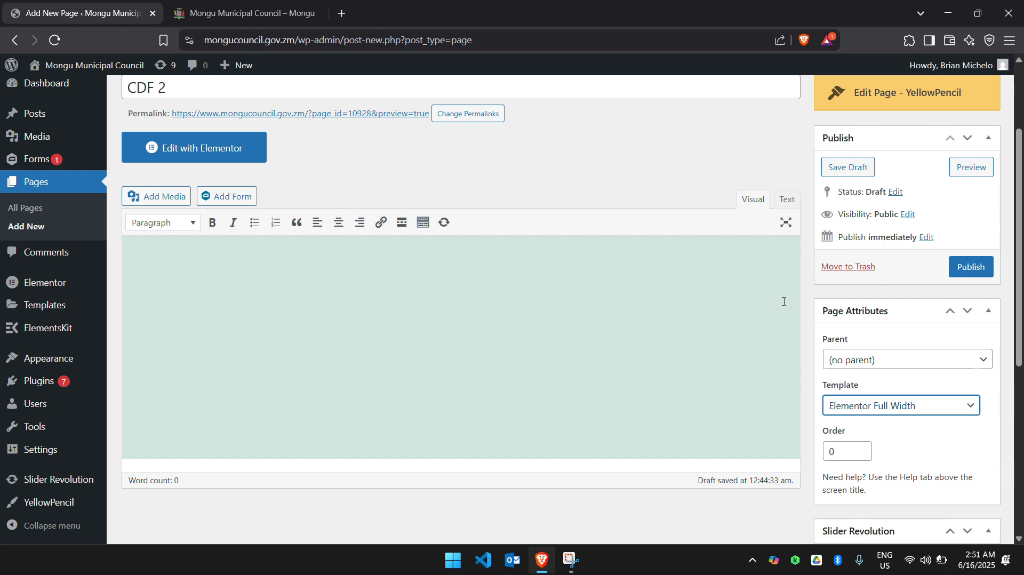
scroll(883, 342, down, 3)
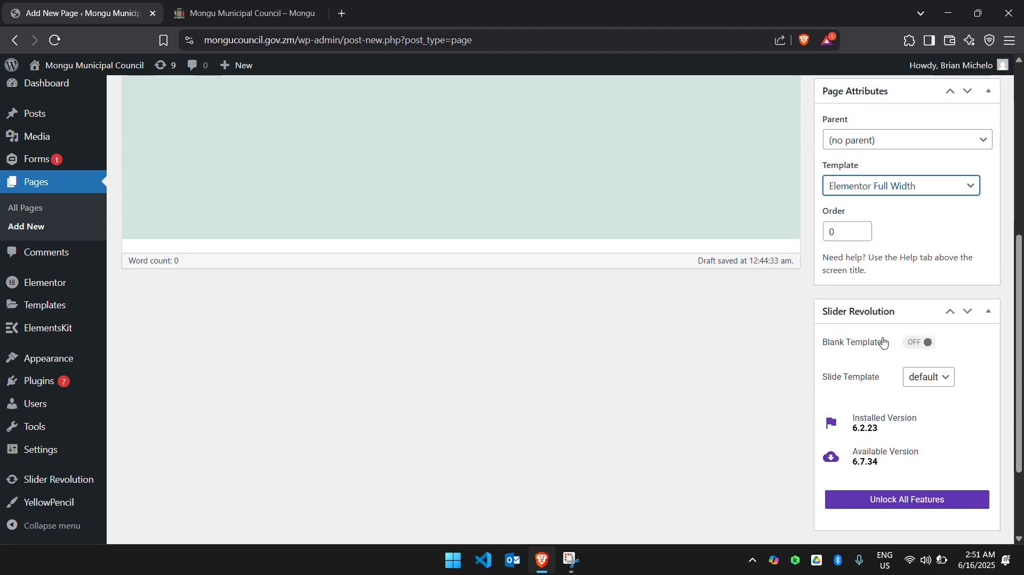
scroll(882, 342, up, 2)
click(960, 287)
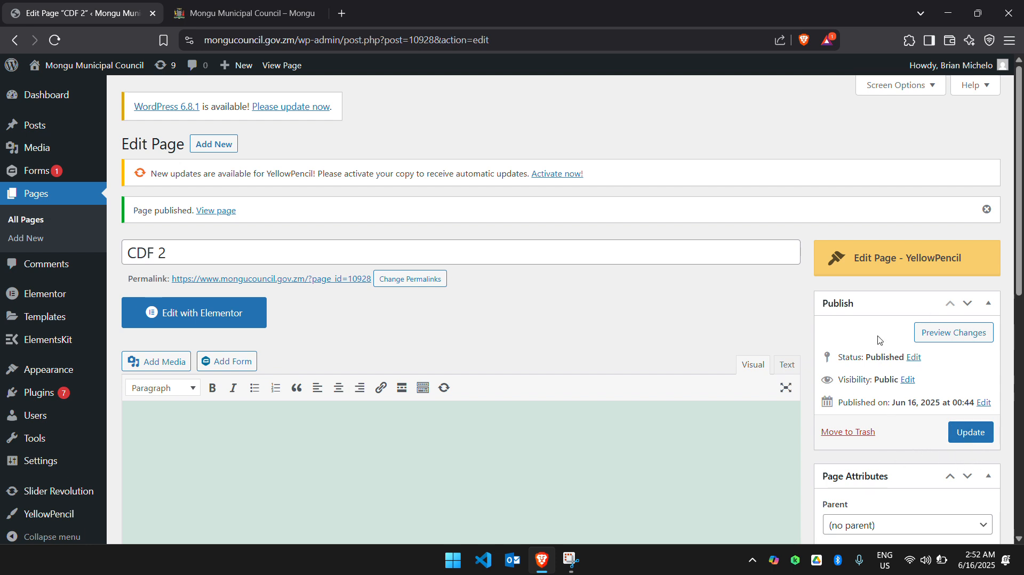
Open the CDF 2 page for editing in Elementor and add a Heading widget to the empty content area.
click(220, 323)
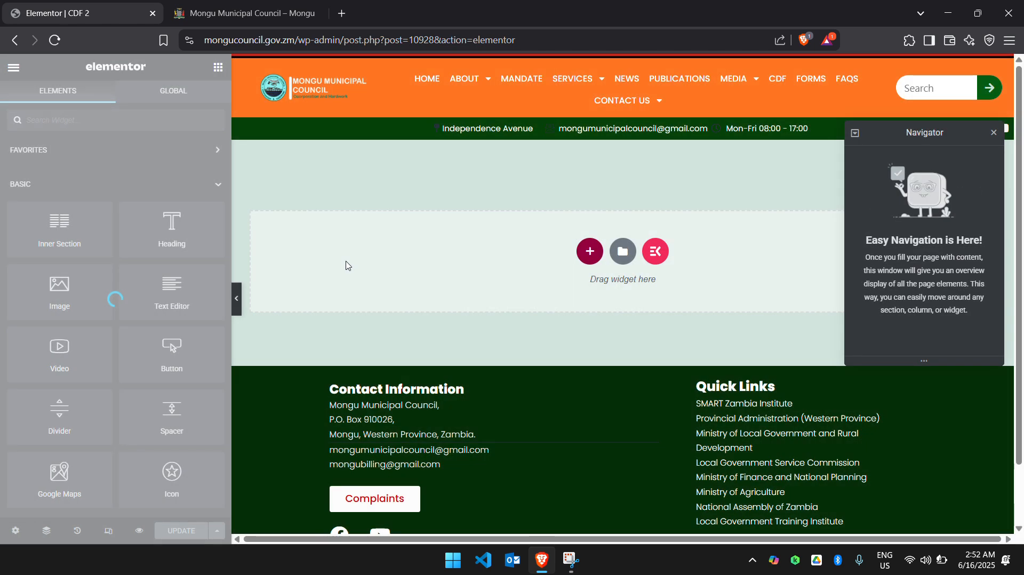
click(993, 133)
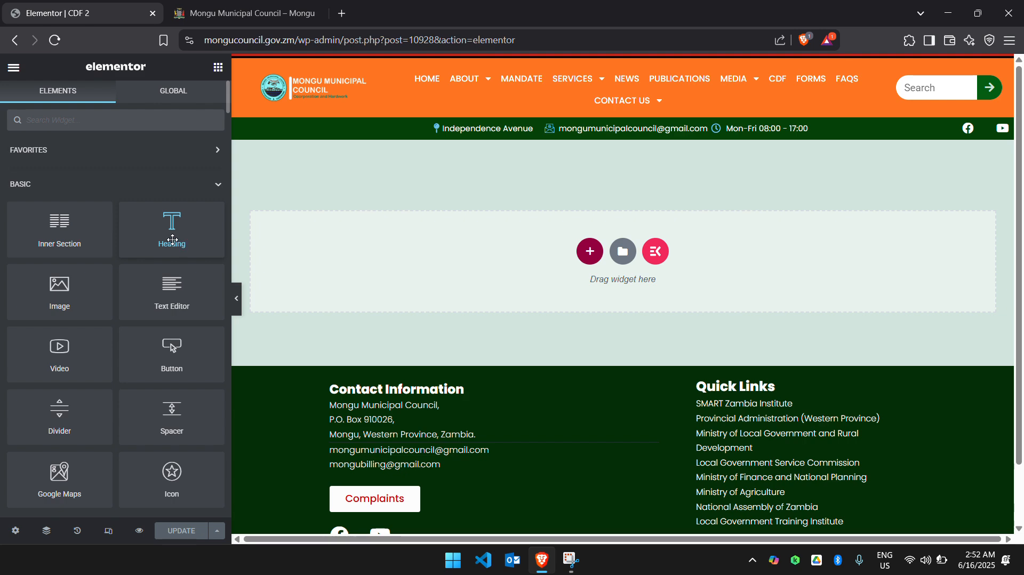
drag(177, 239, 411, 264)
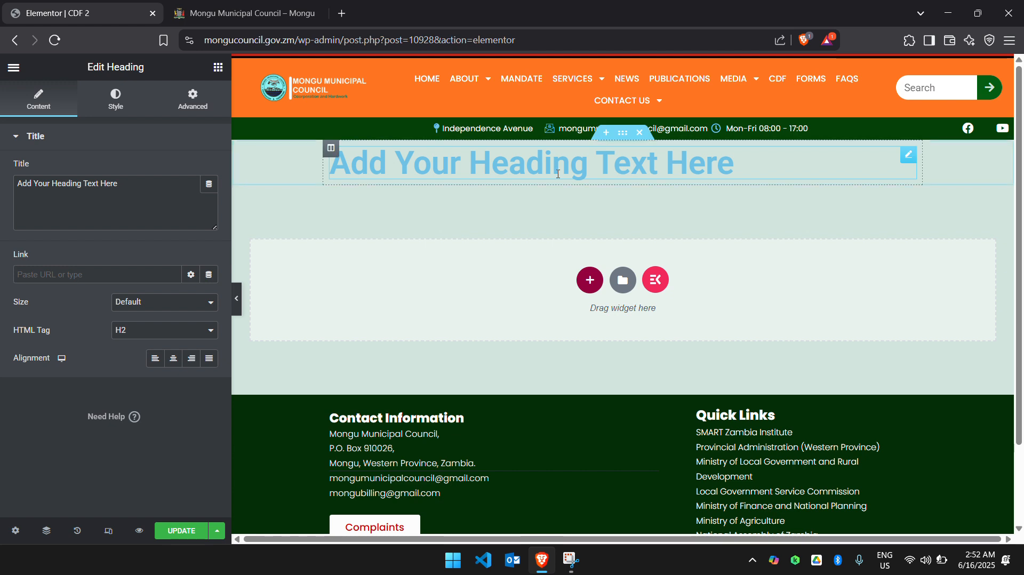
Replace the heading widget's placeholder title with "CDF CONNER".
click(163, 210)
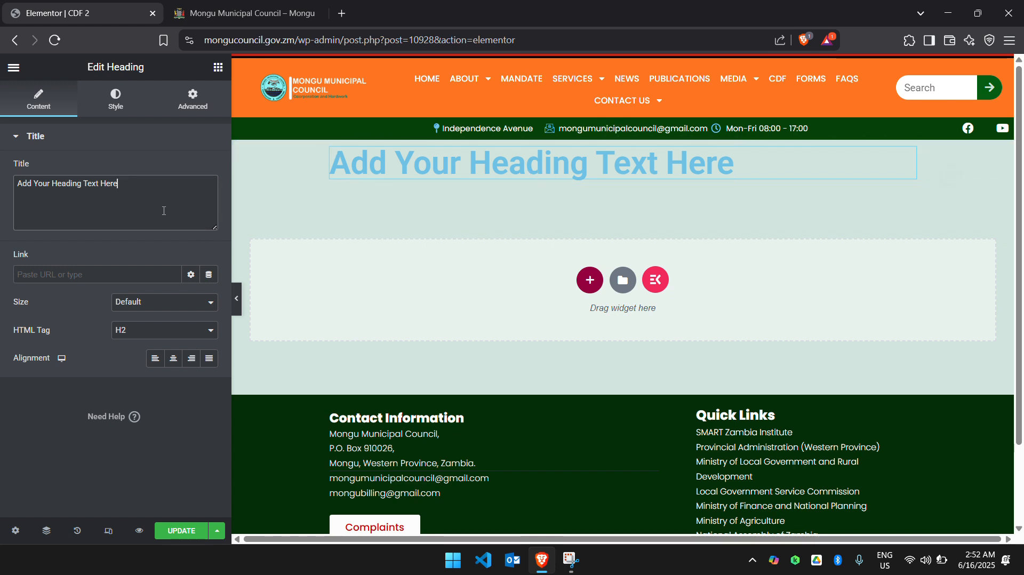
key(BackSpace)
key(BackSpace)
key(BackSpace)
key(BackSpace)
key(BackSpace)
key(BackSpace)
key(BackSpace)
key(BackSpace)
key(BackSpace)
key(BackSpace)
key(BackSpace)
key(BackSpace)
key(BackSpace)
key(BackSpace)
key(BackSpace)
key(BackSpace)
key(BackSpace)
key(BackSpace)
key(BackSpace)
key(BackSpace)
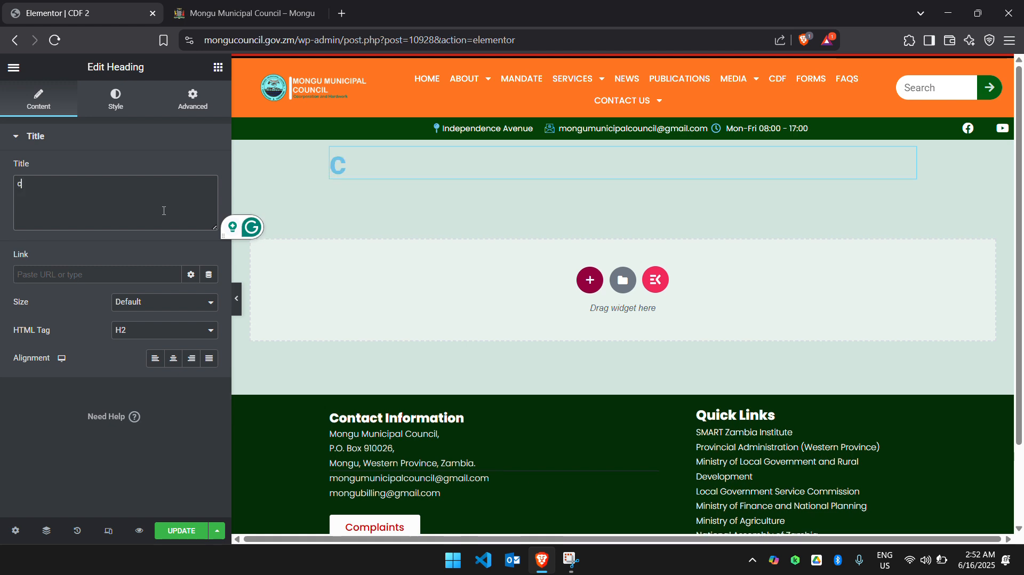
text(CDF)
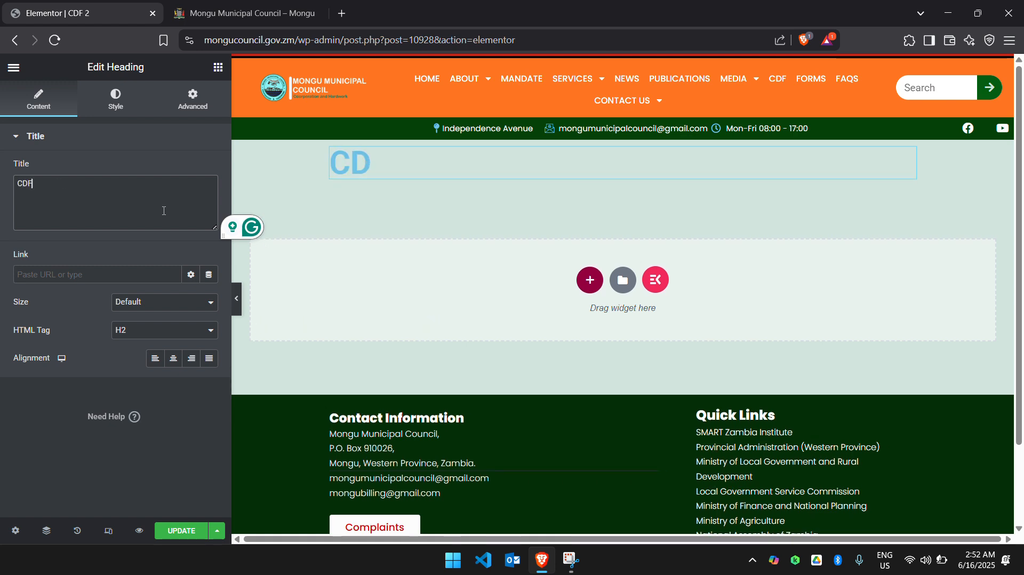
text( CONNER)
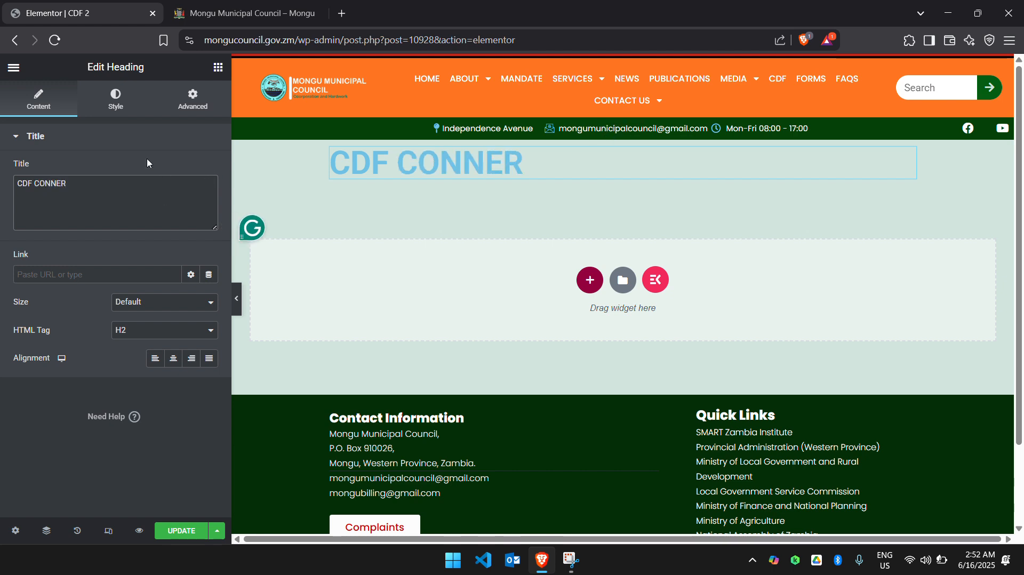
Change the heading's text color to dark green (#03310C).
click(116, 102)
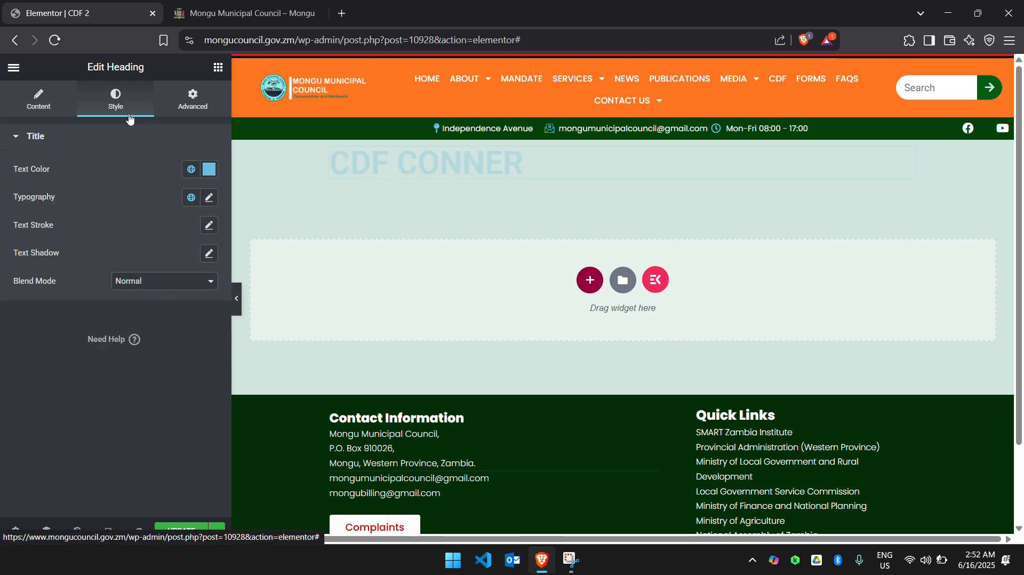
click(209, 170)
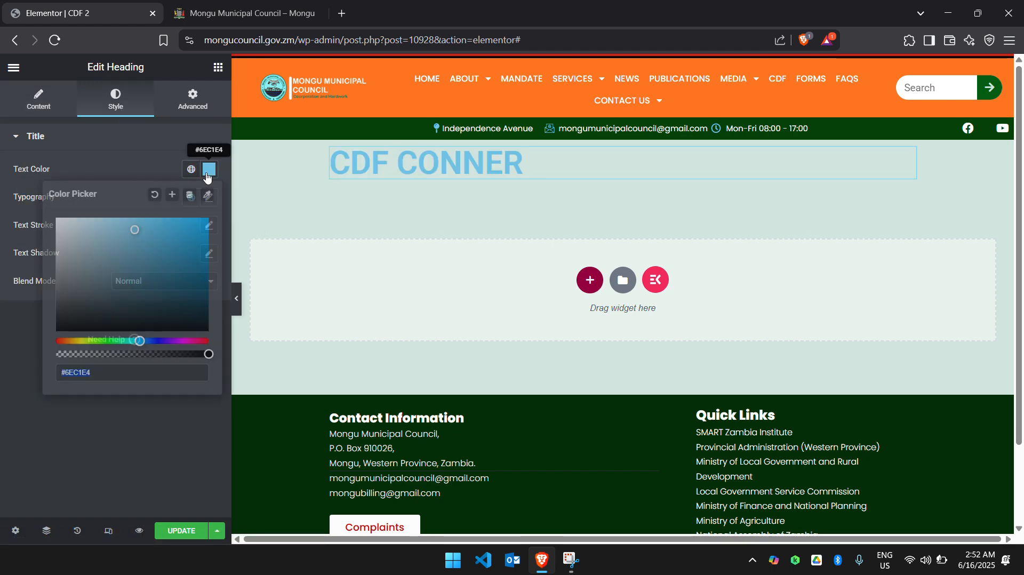
click(112, 341)
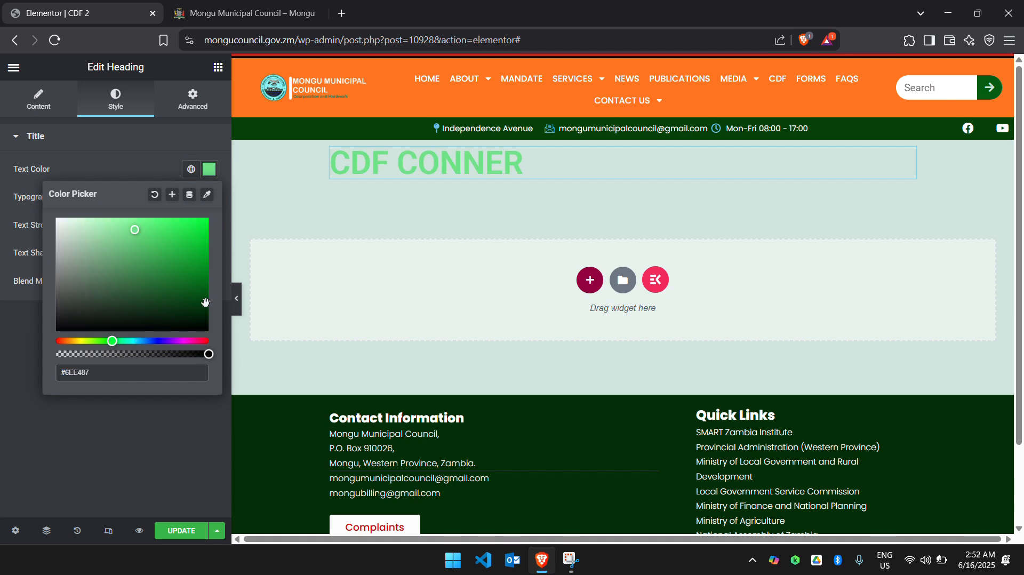
drag(206, 302, 200, 310)
click(139, 155)
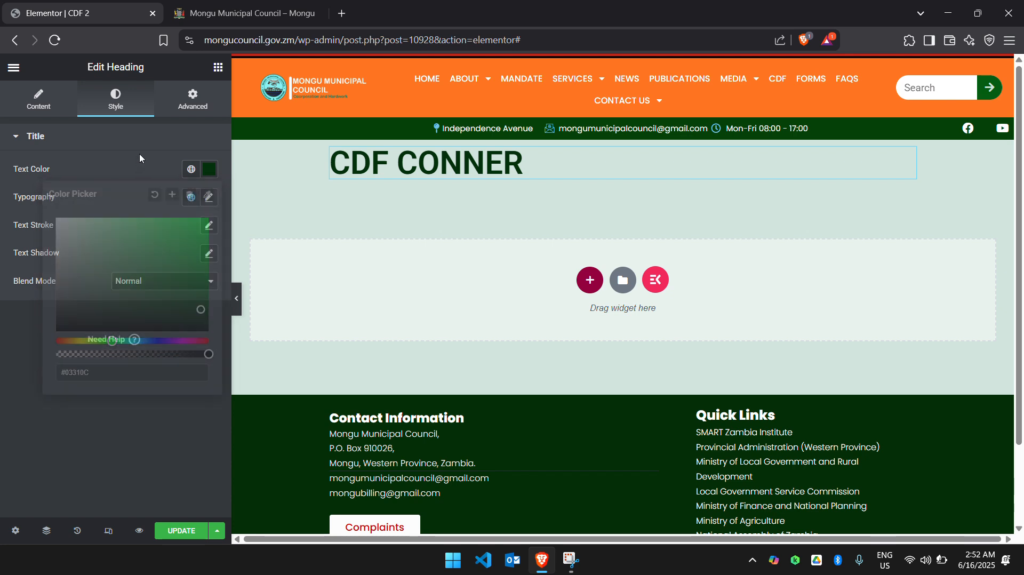
Set the font family of the CDF CONNER heading to Poppins.
click(208, 198)
click(199, 261)
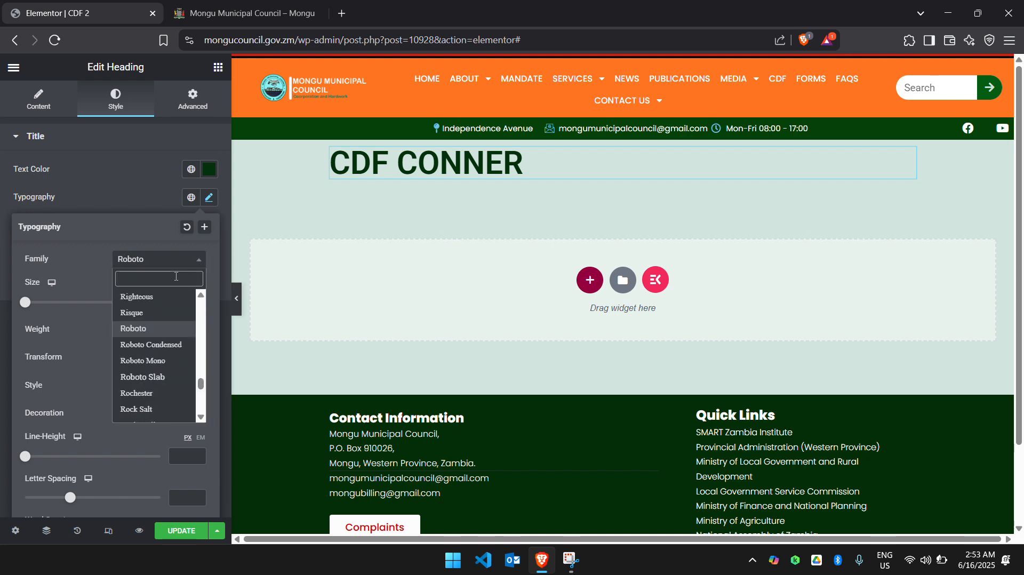
text(POPP)
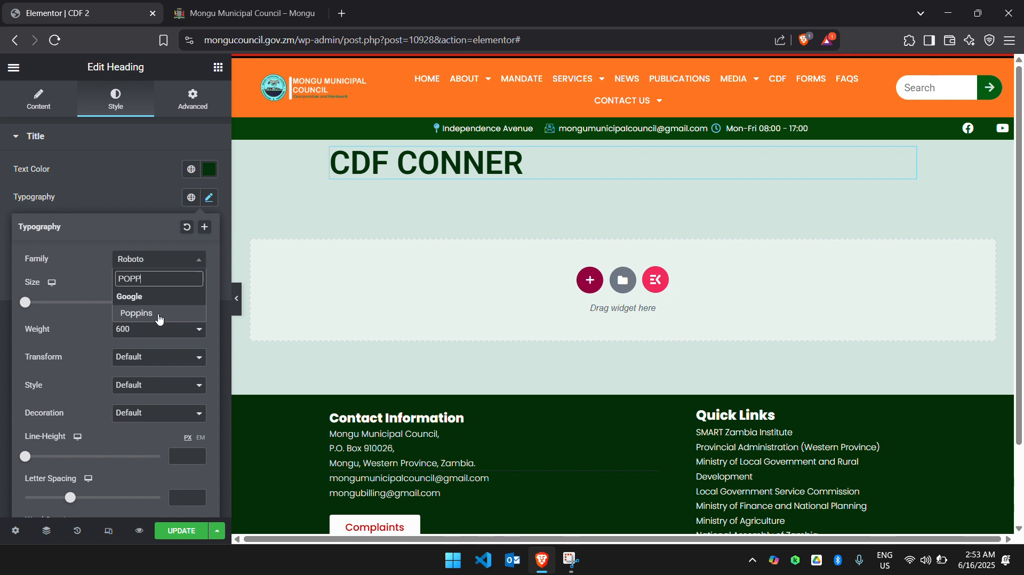
click(160, 315)
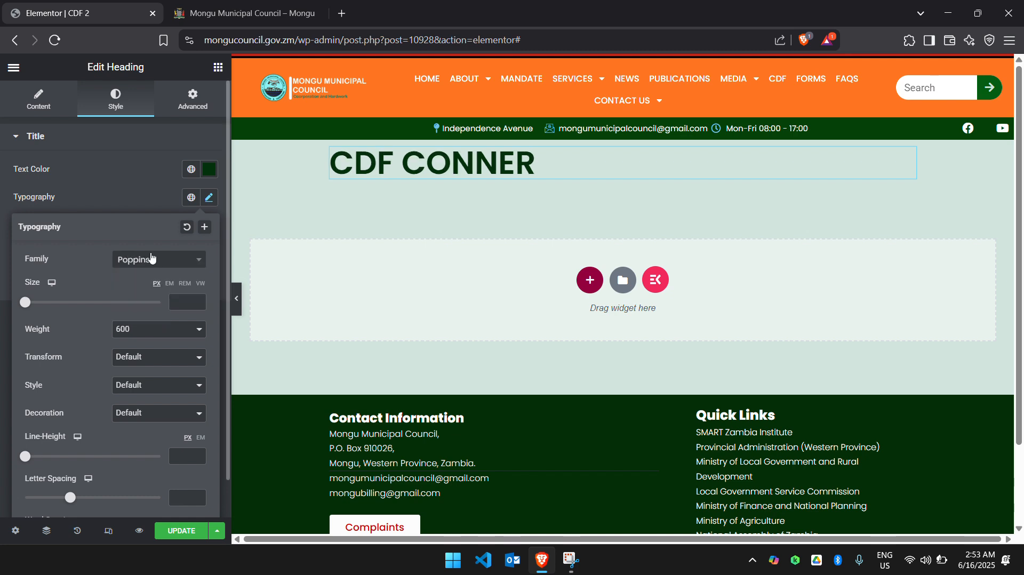
Set the CDF CONNER heading's font size to 28 px.
click(197, 305)
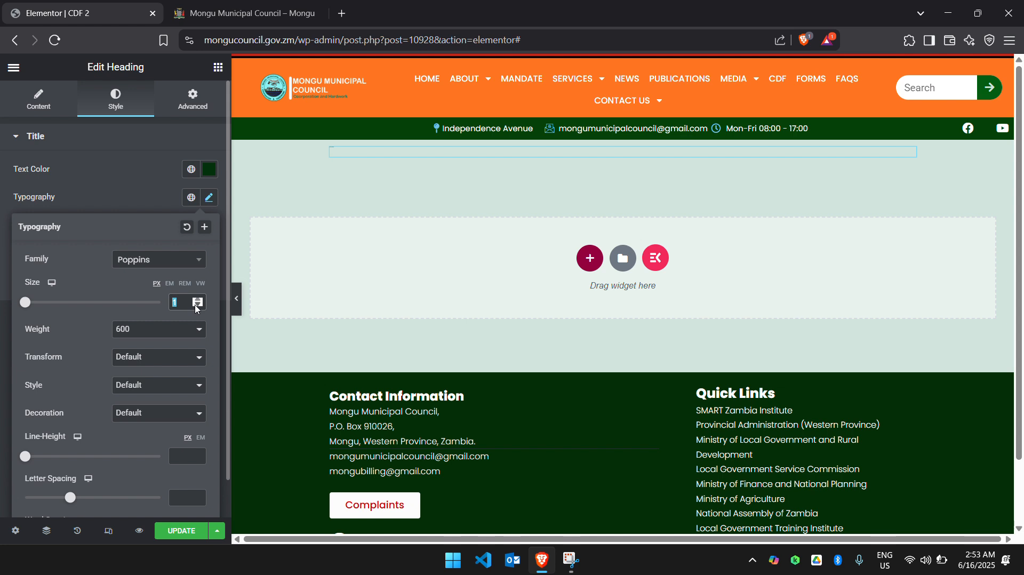
text(8)
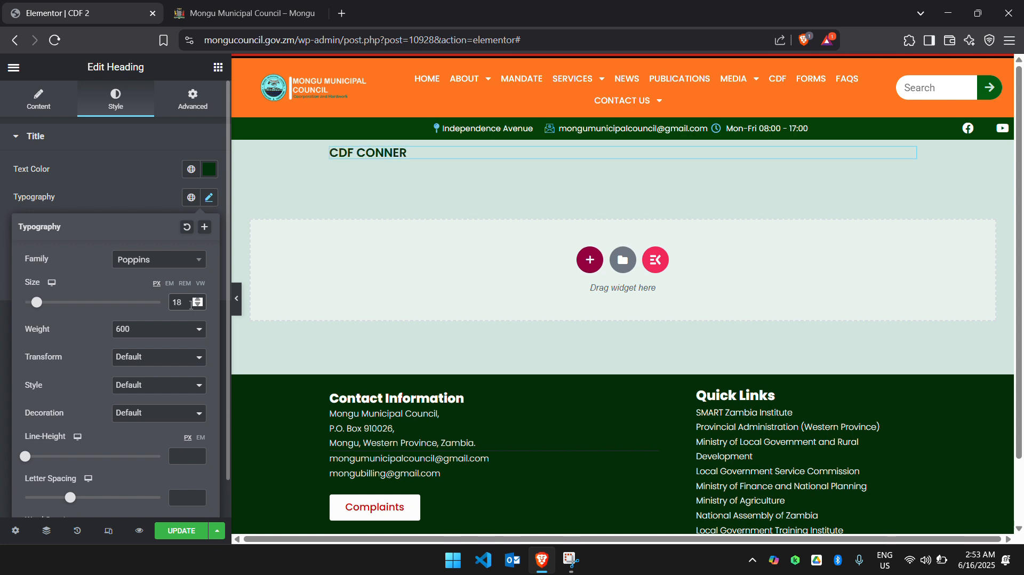
key(BackSpace)
key(BackSpace)
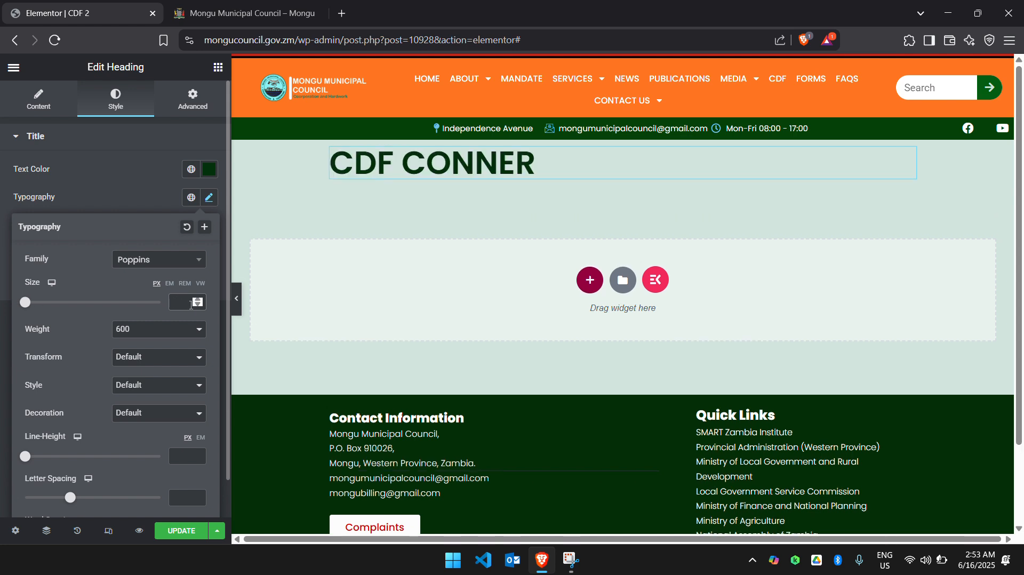
text(28)
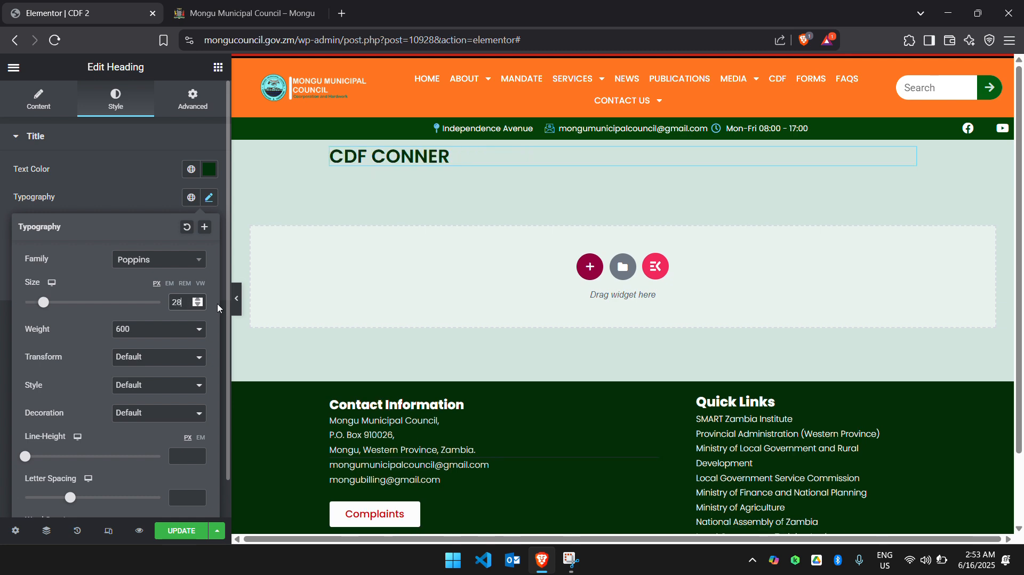
click(152, 200)
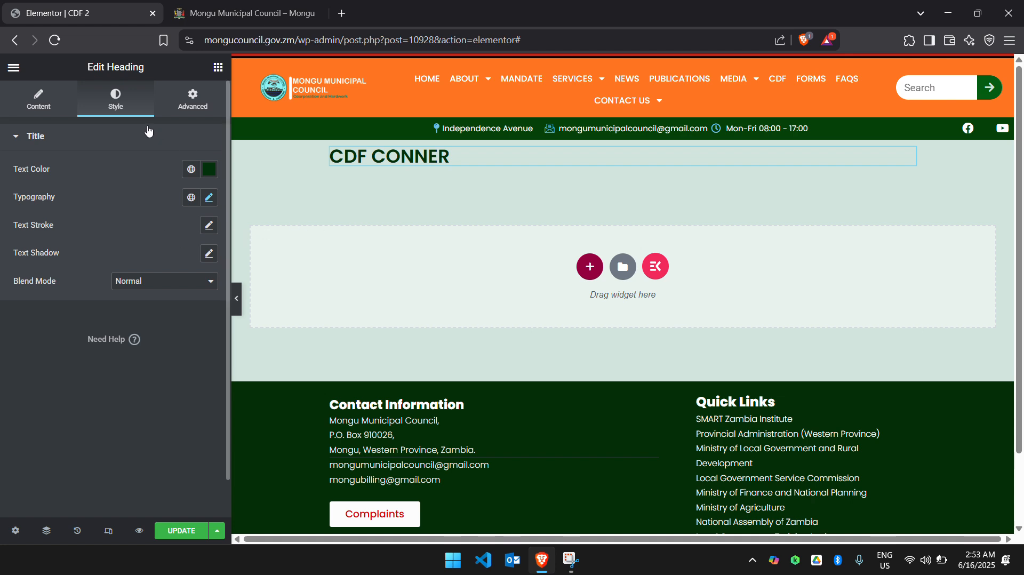
Add a second Heading widget in the empty area below CDF CONNER and title it "Mongu Central".
click(219, 68)
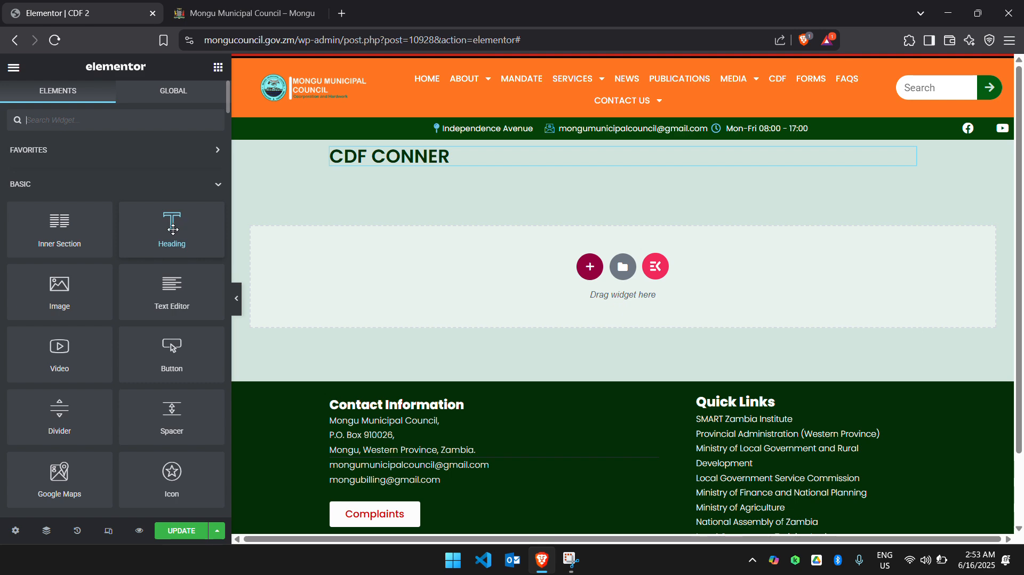
drag(173, 229, 316, 293)
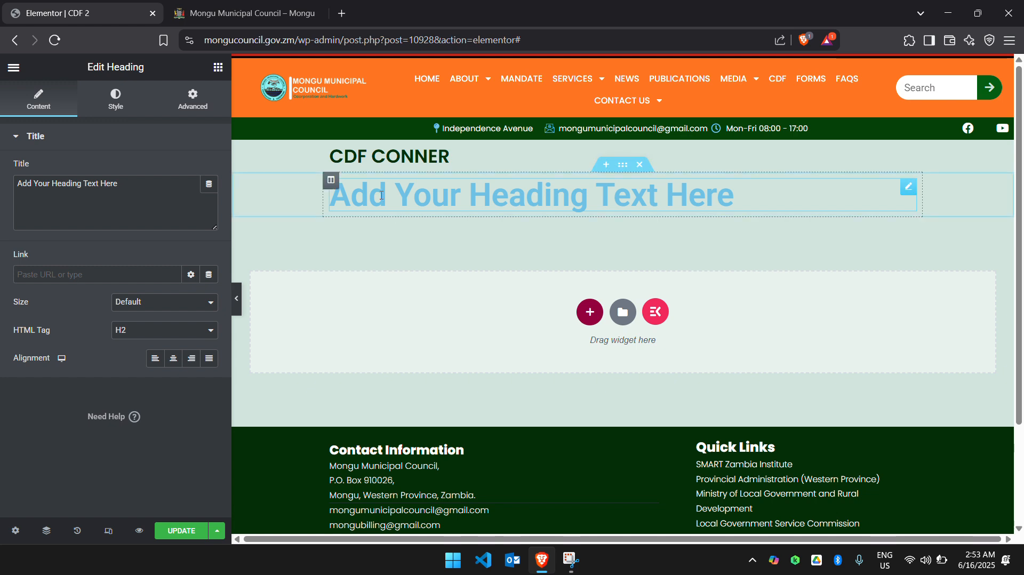
triple_click(169, 203)
text(mON)
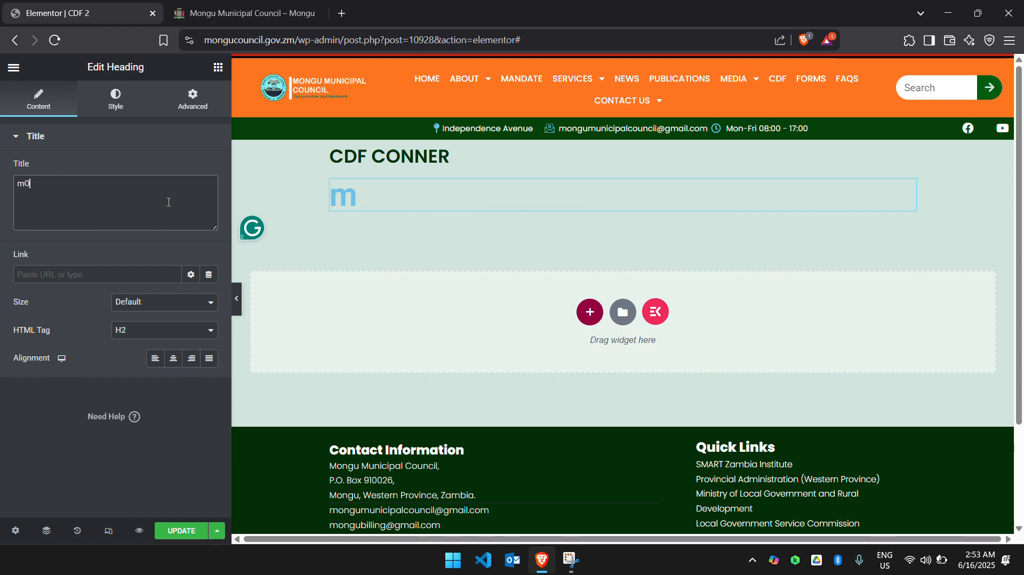
key(BackSpace)
key(BackSpace)
key(BackSpace)
text(M)
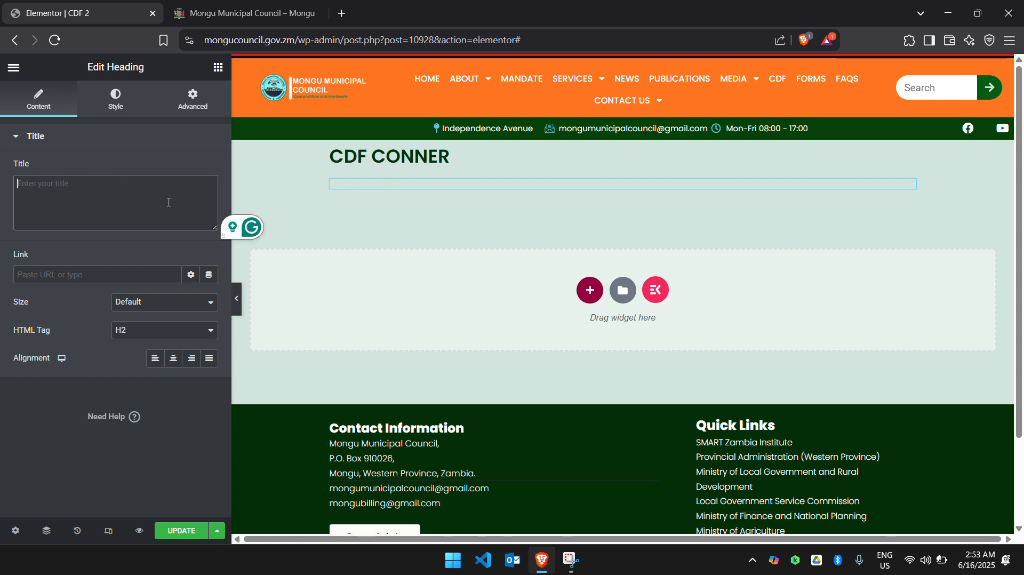
text(ngu)
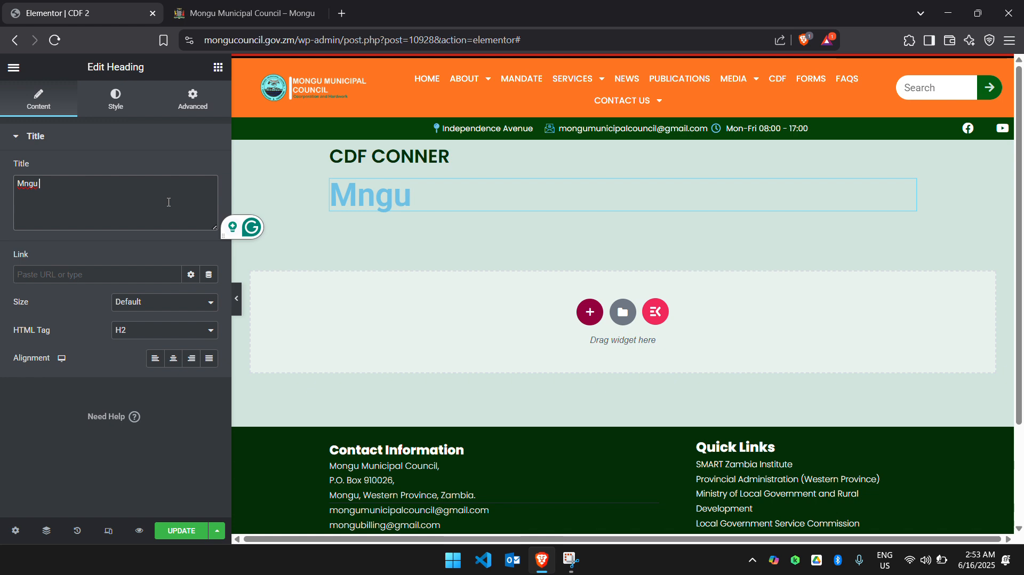
key(BackSpace)
key(BackSpace)
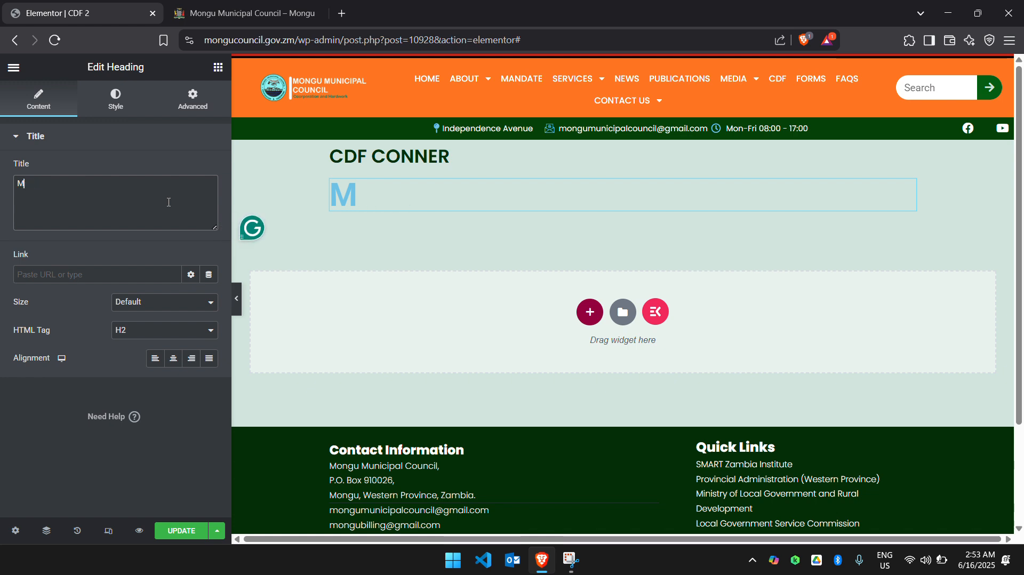
text(ongu Central)
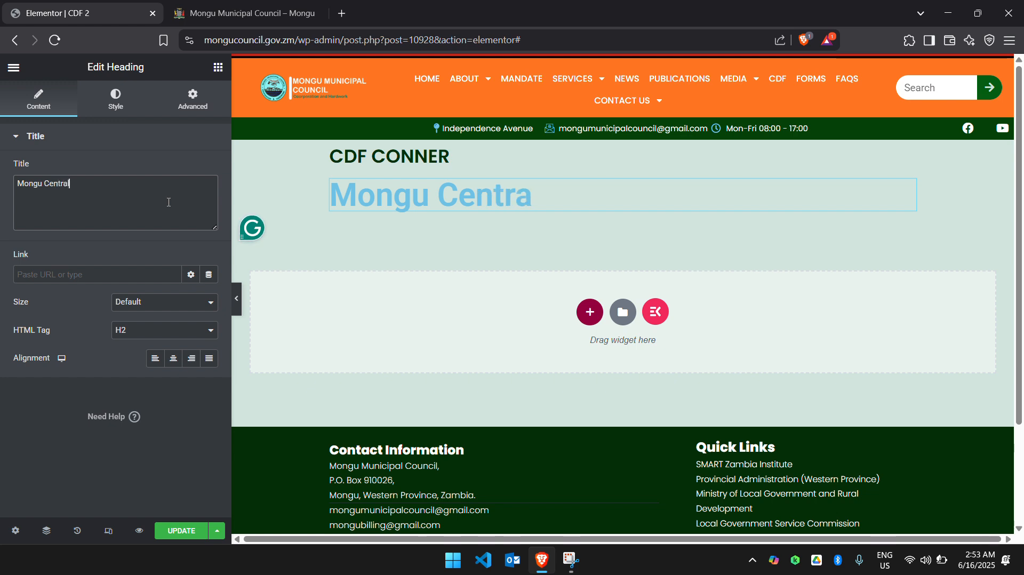
Change the text color of the Mongu Central heading to a strong orange.
click(112, 107)
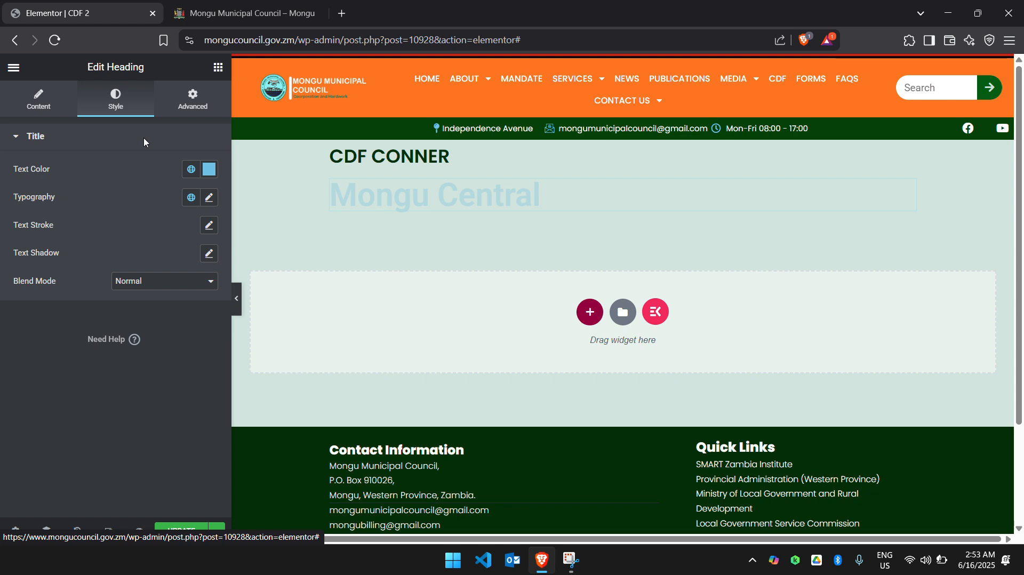
click(208, 173)
click(68, 341)
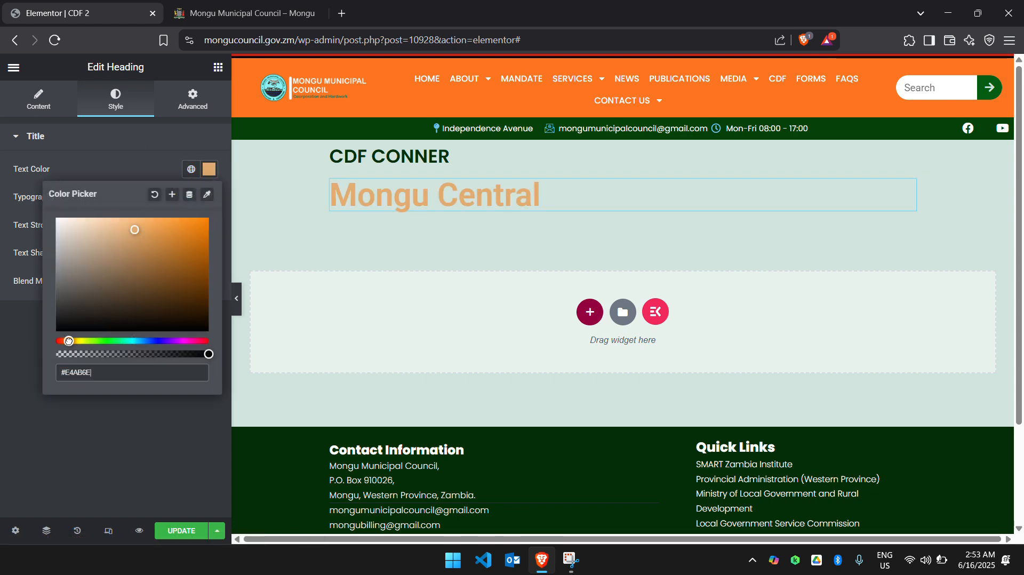
click(198, 269)
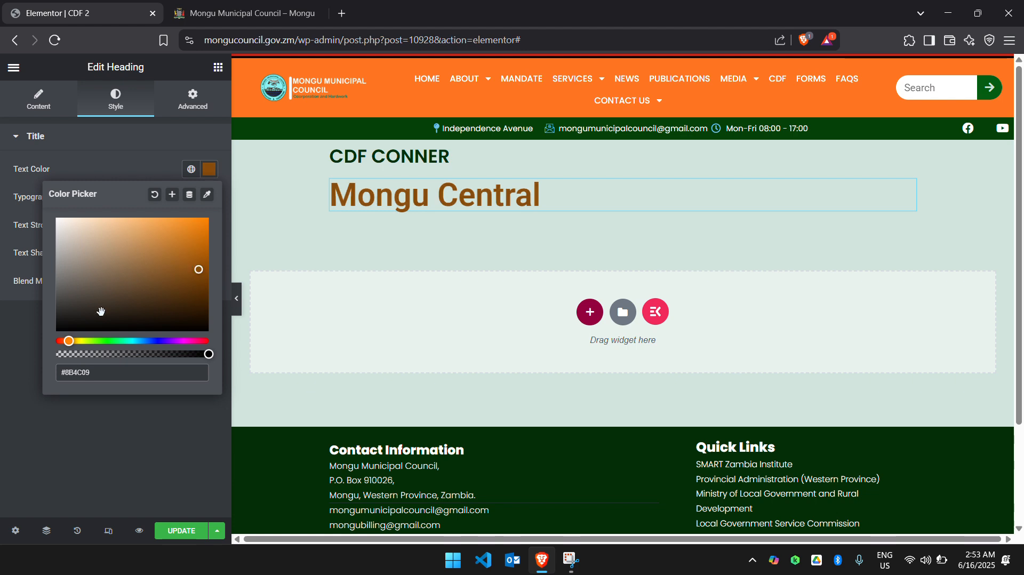
mouse_move(69, 341)
mouse_down()
mouse_move(199, 216)
mouse_move(203, 226)
mouse_move(68, 353)
mouse_up()
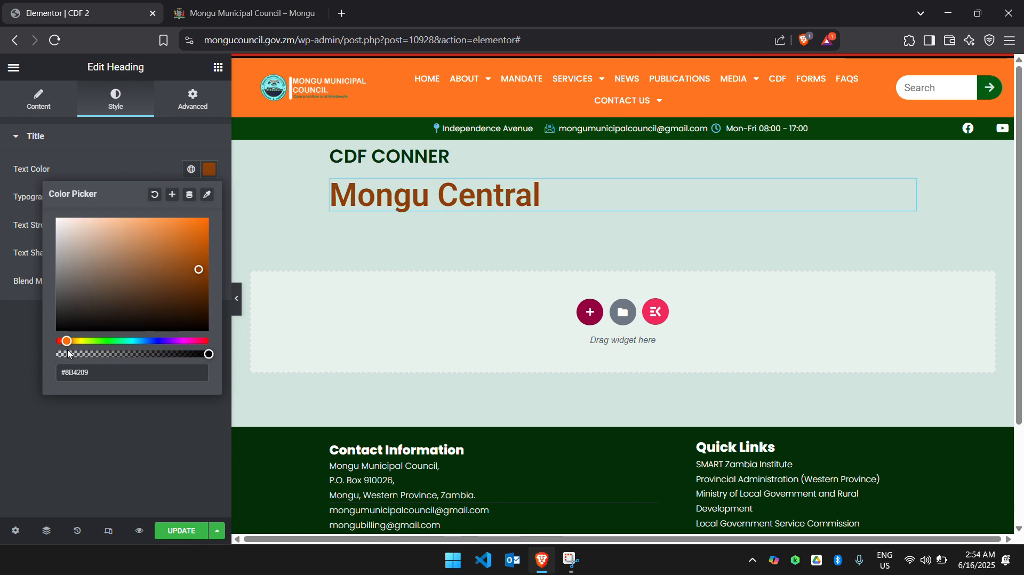
click(200, 228)
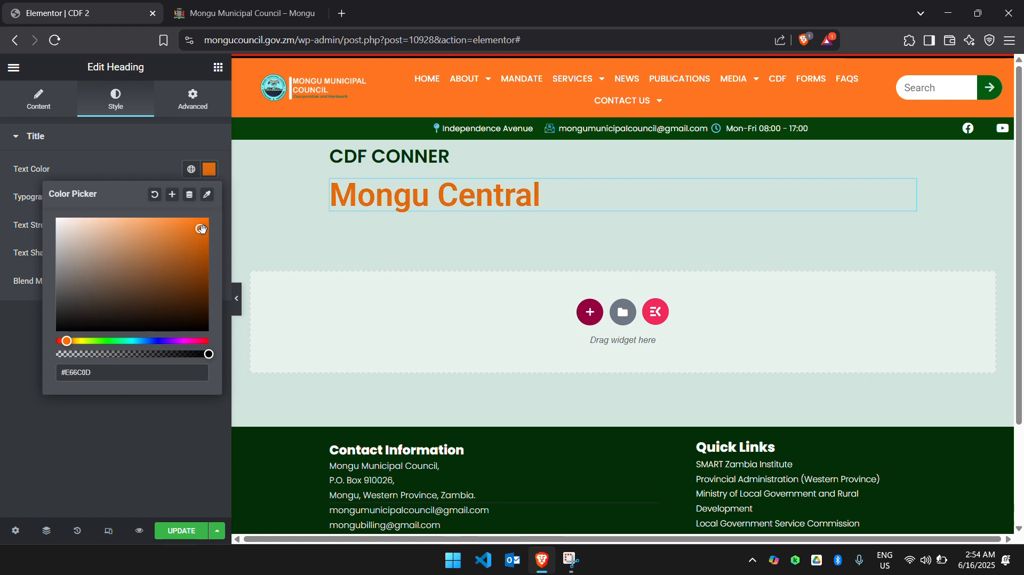
drag(202, 229, 208, 232)
click(150, 153)
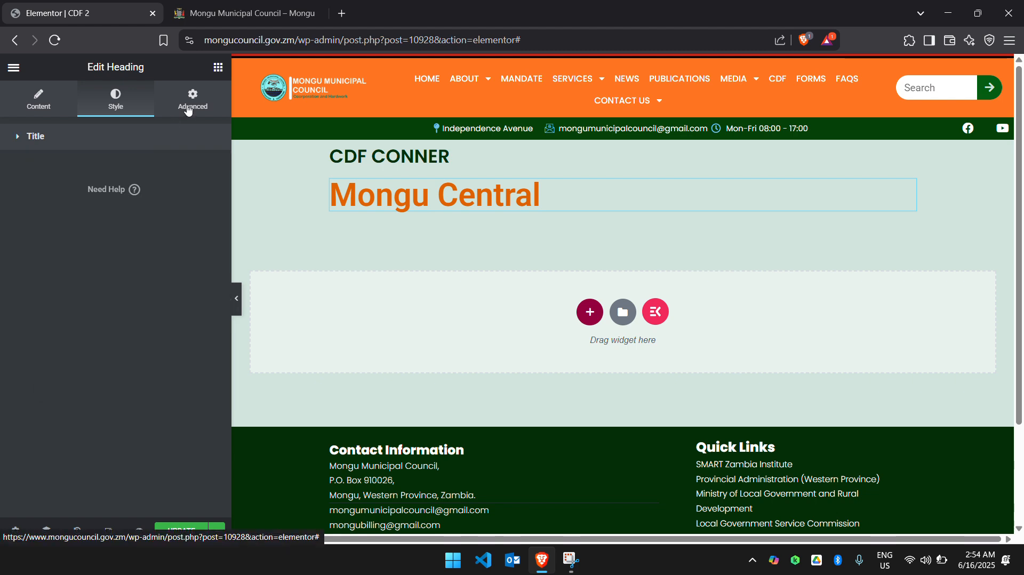
Set the boxed content width of the section holding the Mongu Central heading to 1000.
click(188, 115)
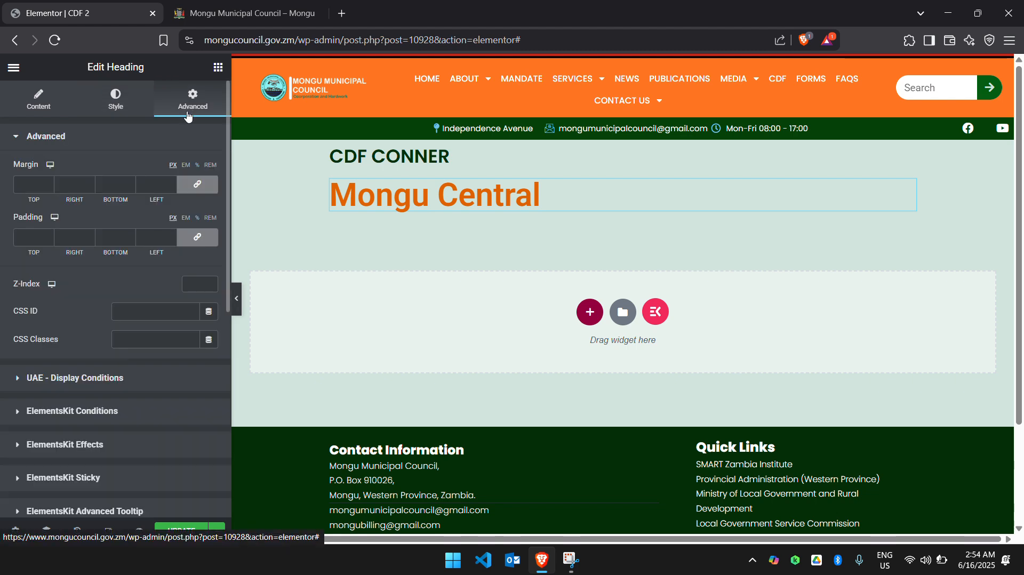
click(47, 106)
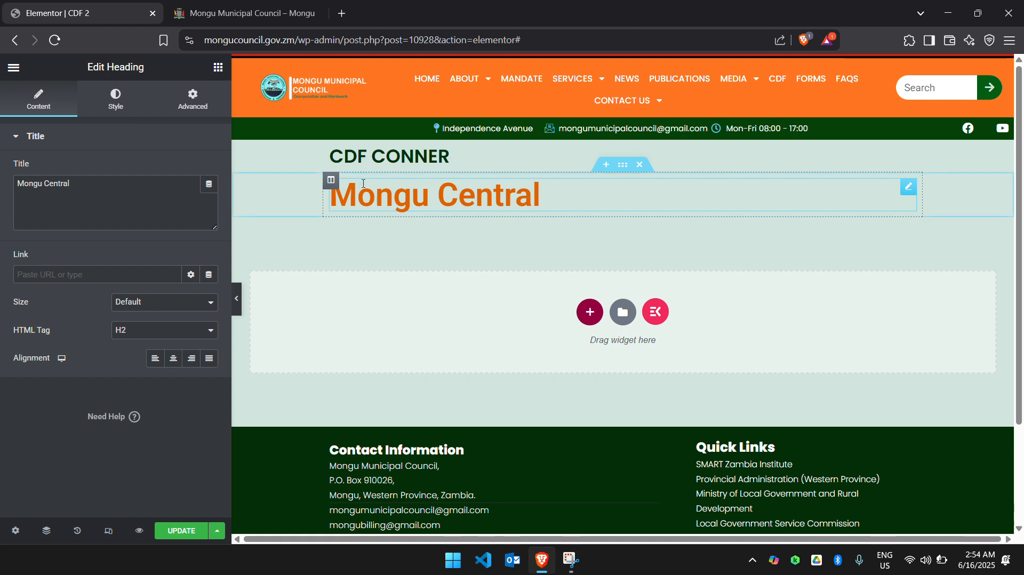
click(623, 165)
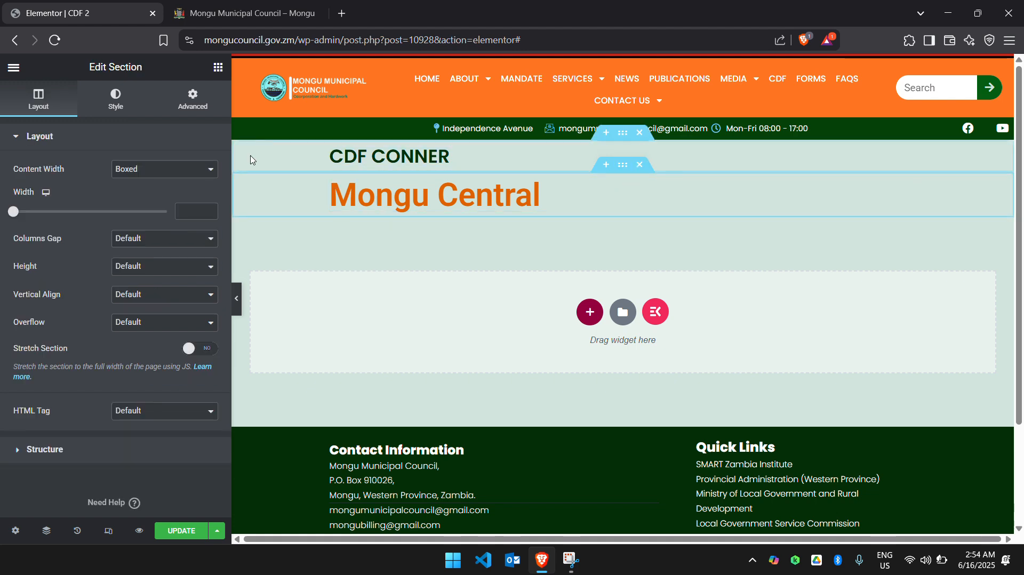
click(194, 212)
text(1000)
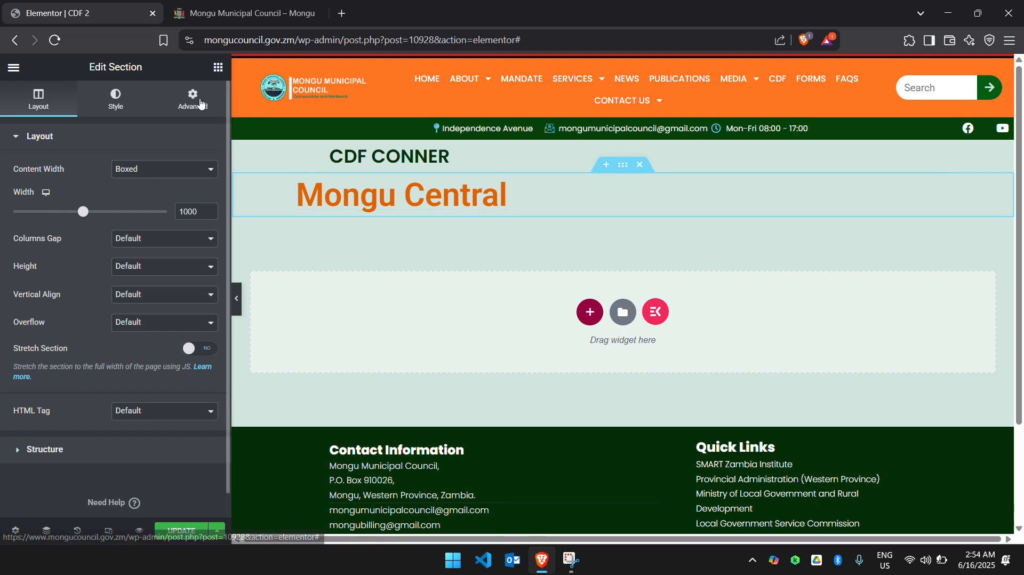
Add a Text Editor widget in the empty area below the Mongu Central heading.
click(209, 106)
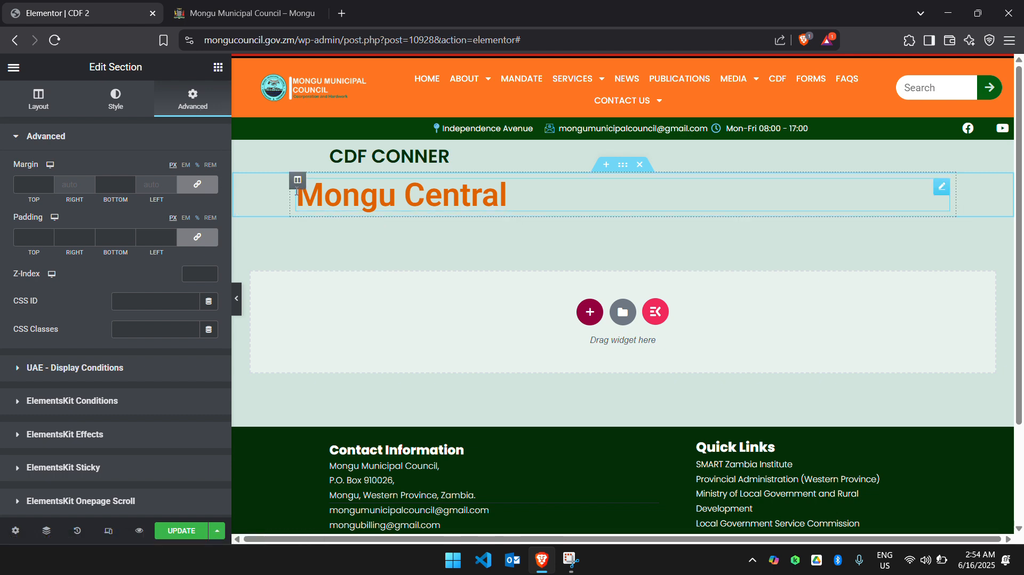
click(218, 69)
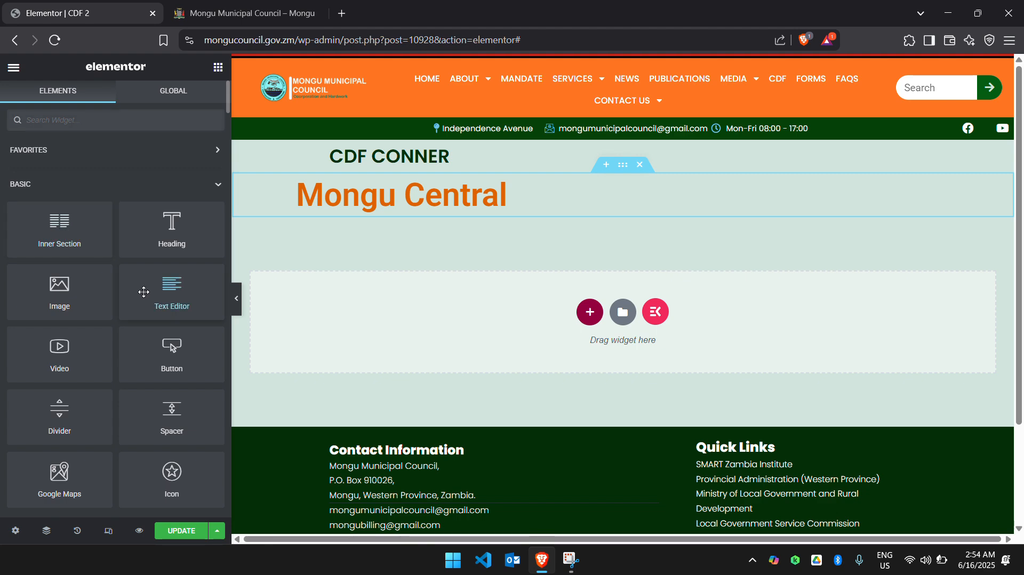
drag(144, 292, 402, 331)
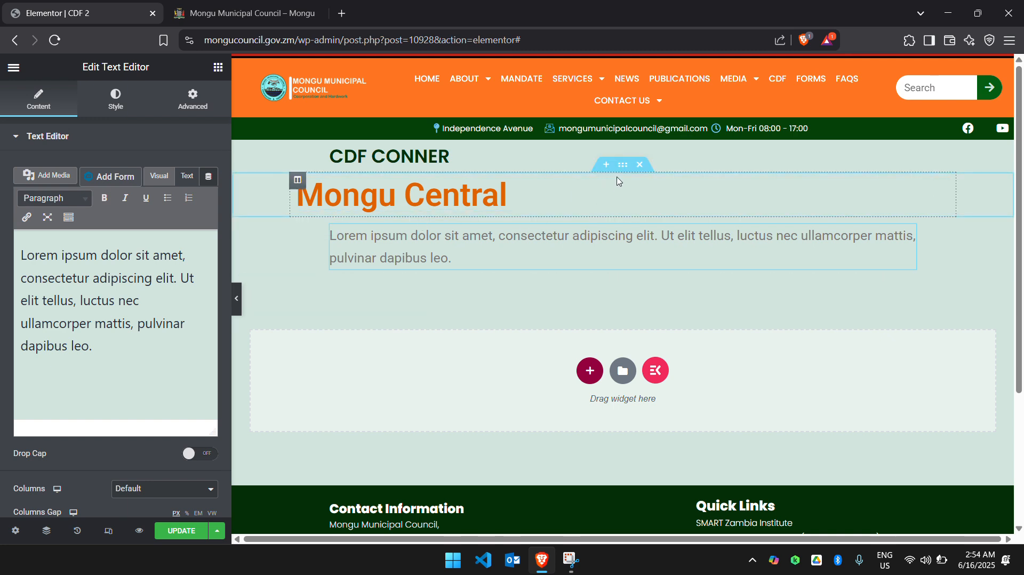
Duplicate the Mongu Central section and move the copy below the placeholder text paragraph.
right_click(623, 165)
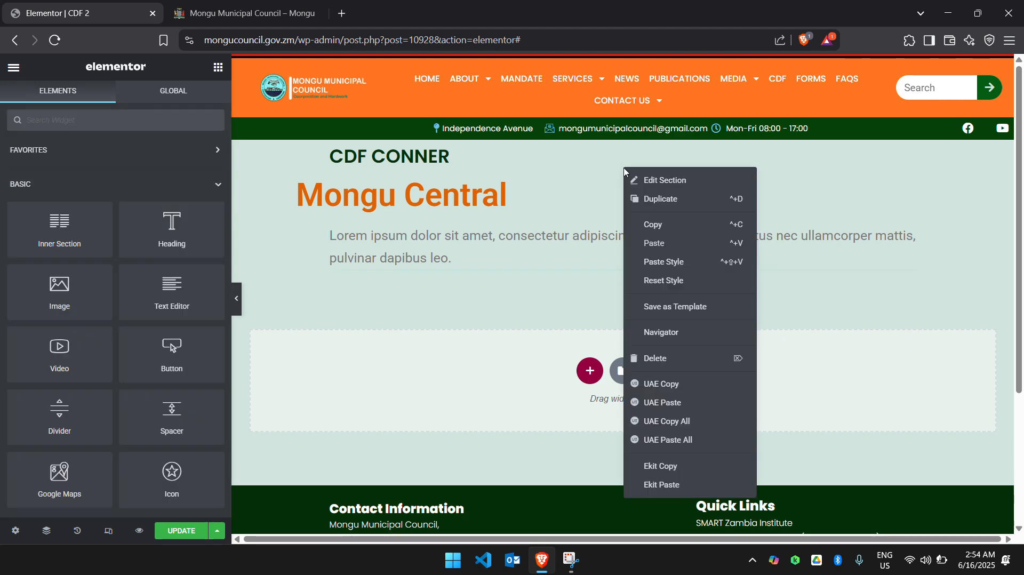
click(648, 199)
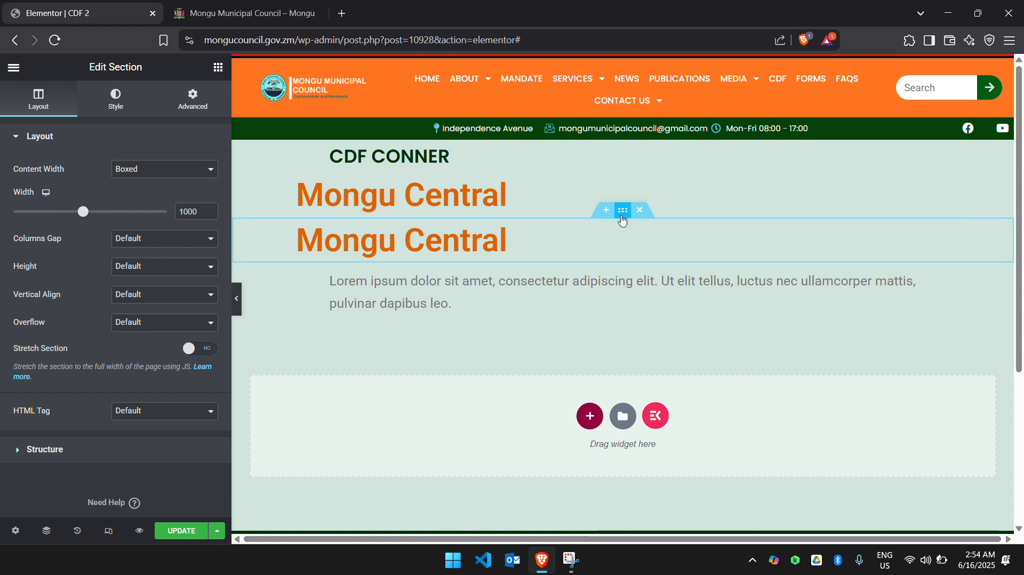
drag(623, 209, 616, 303)
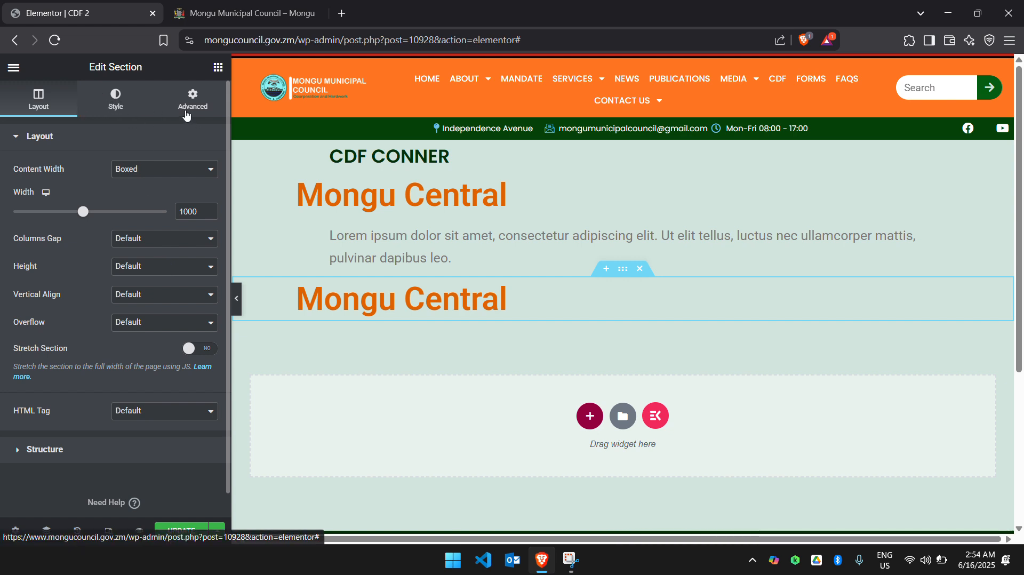
Replace the title of the duplicated heading below the paragraph with "Nalikwanda".
click(506, 300)
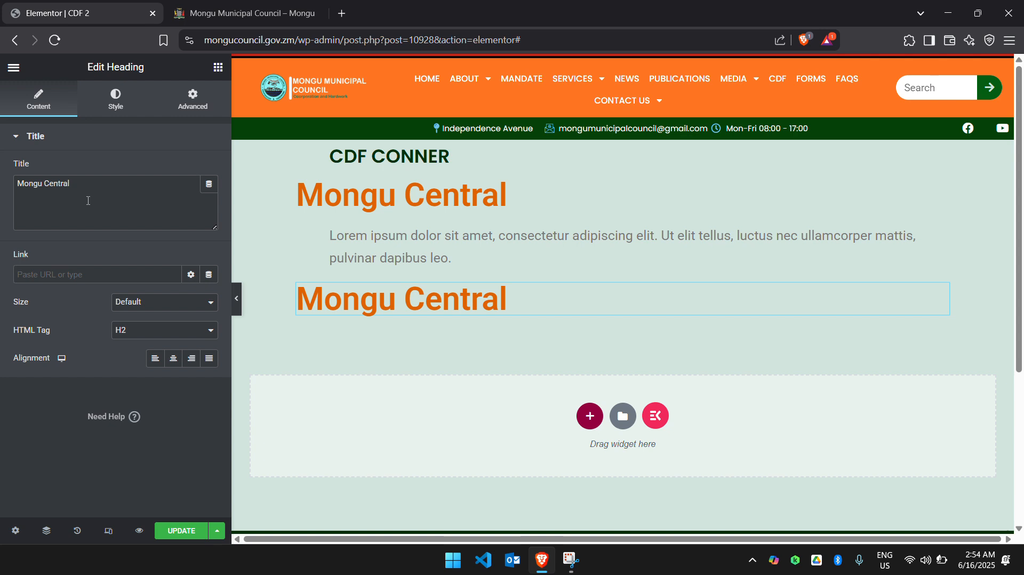
click(82, 181)
key(BackSpace)
key(BackSpace)
key(BackSpace)
key(BackSpace)
key(BackSpace)
key(BackSpace)
key(BackSpace)
key(BackSpace)
key(BackSpace)
key(BackSpace)
key(BackSpace)
key(BackSpace)
key(BackSpace)
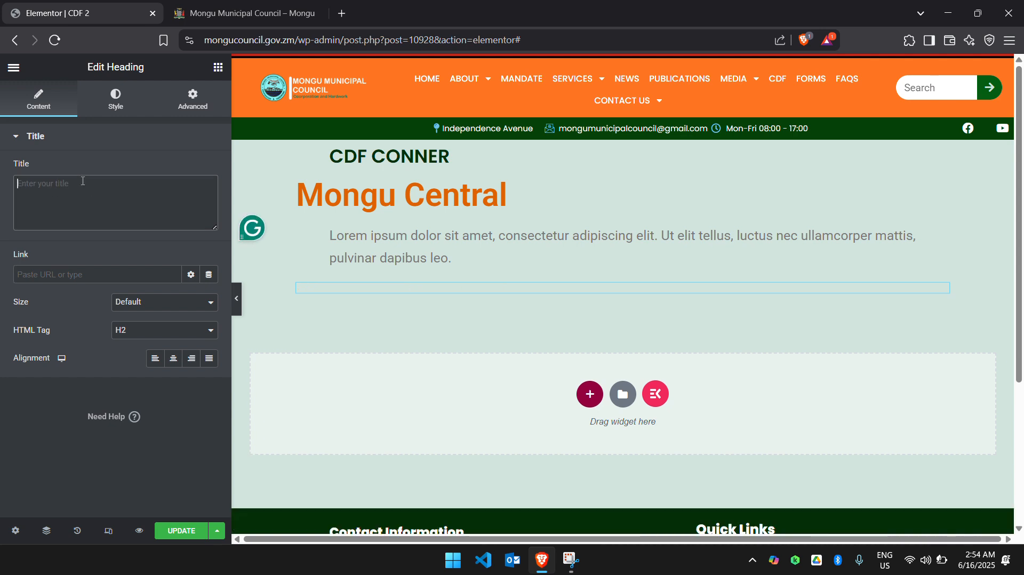
text(Na)
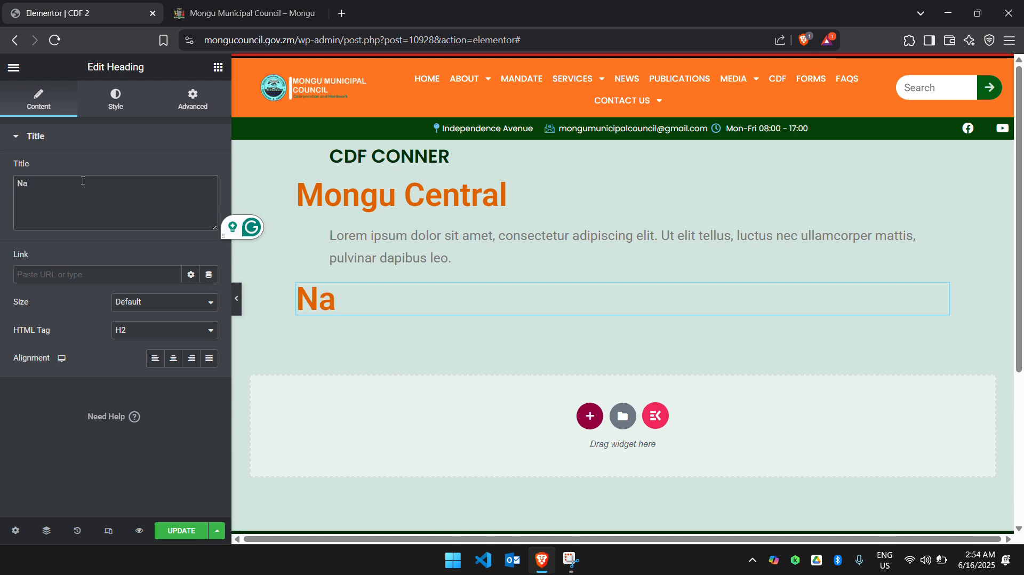
text(likwanda)
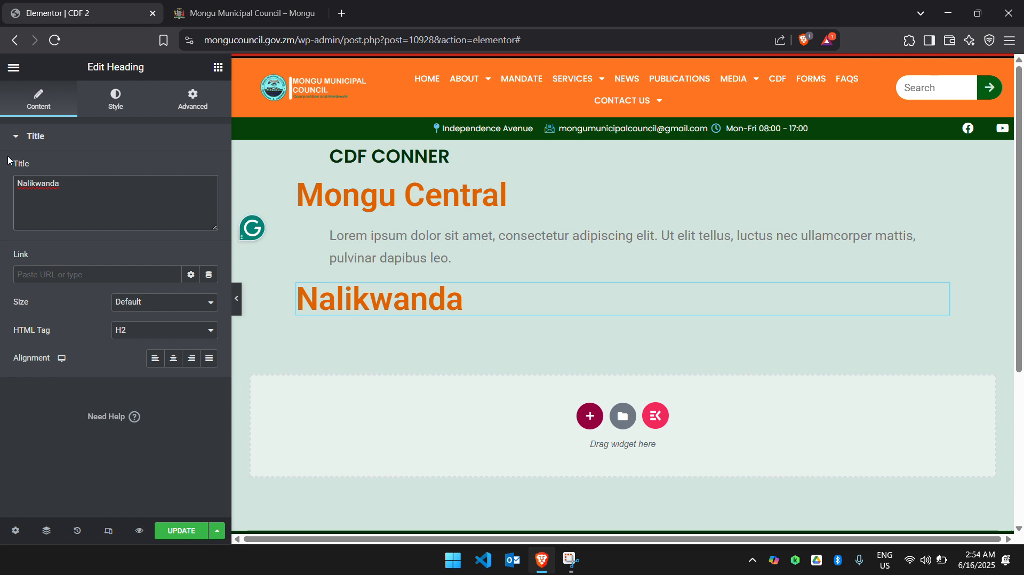
Add a Text Editor widget in the empty area below the Nalikwanda heading and update the page.
click(218, 68)
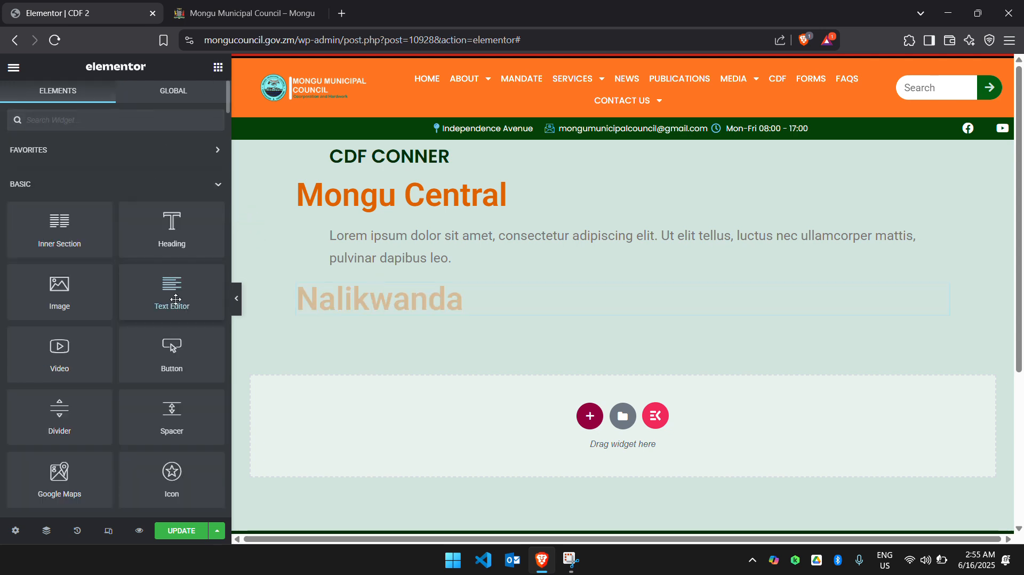
drag(175, 299, 382, 349)
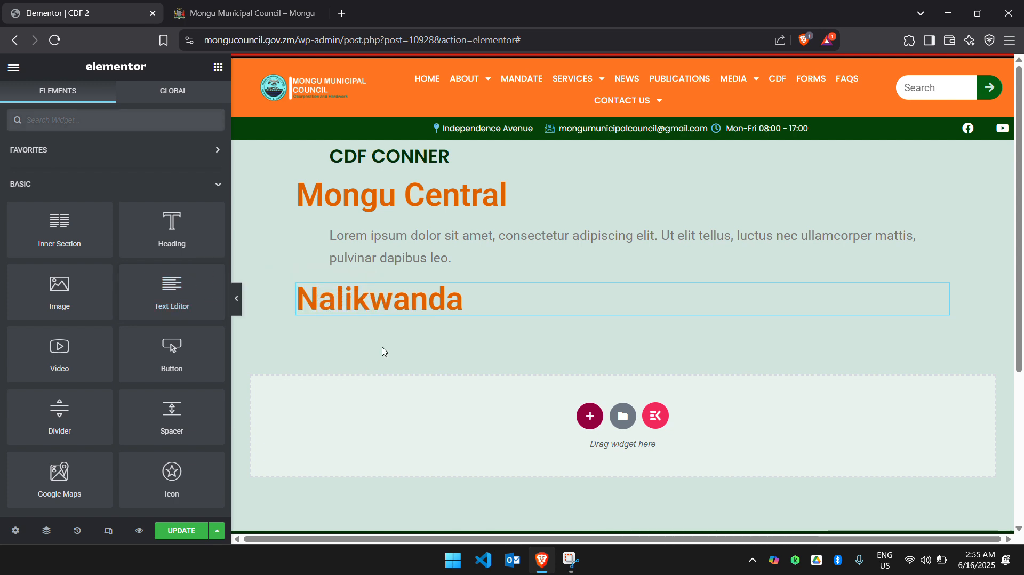
drag(183, 298, 331, 397)
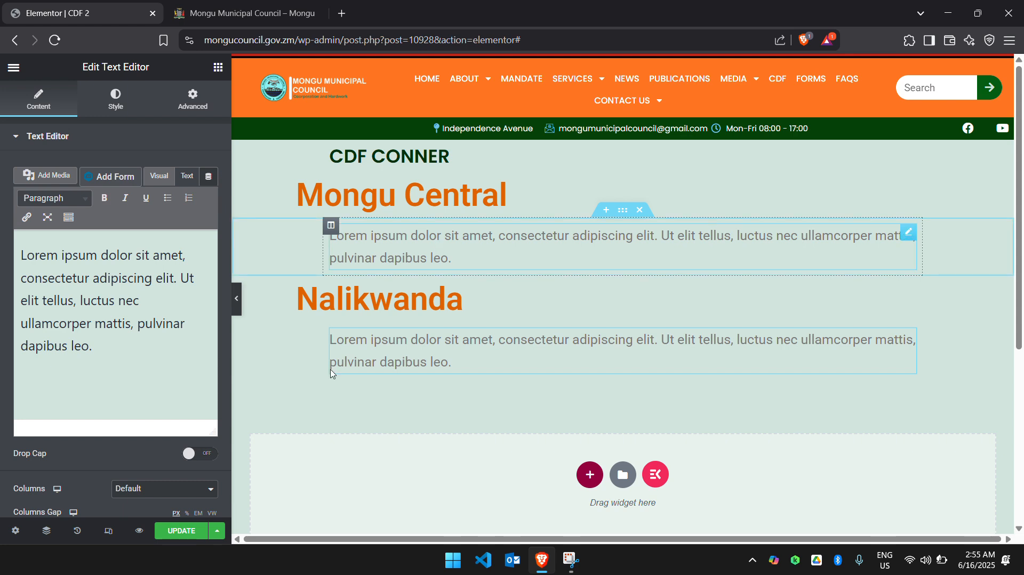
click(193, 534)
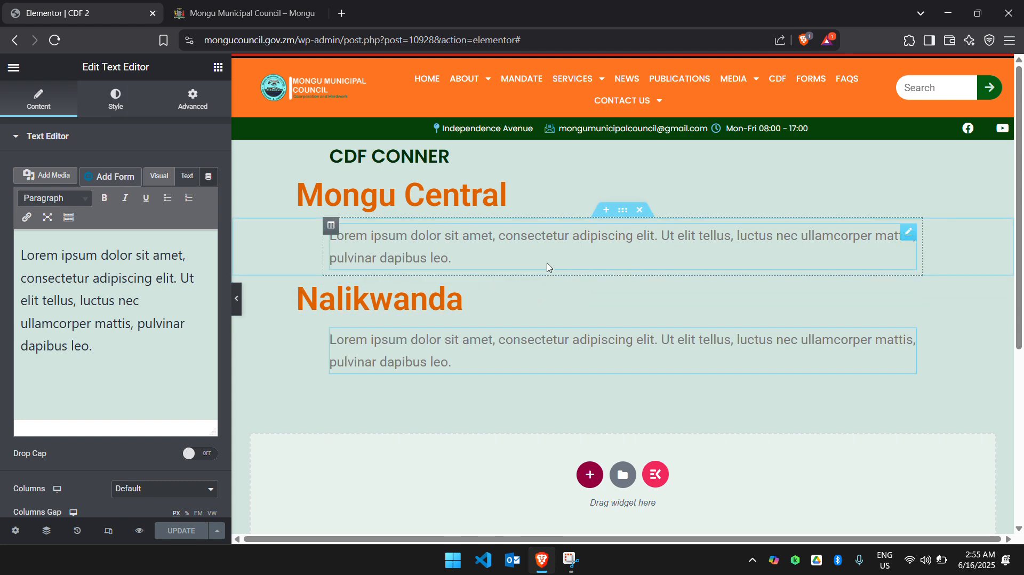
Exit the page editor to the WordPress dashboard and open the site's Menus settings.
click(257, 16)
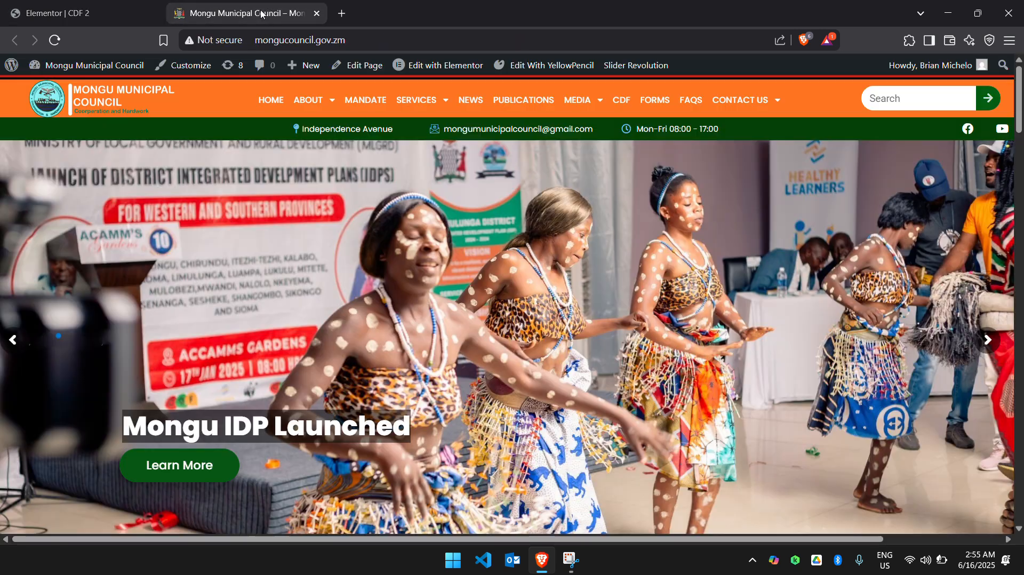
click(113, 16)
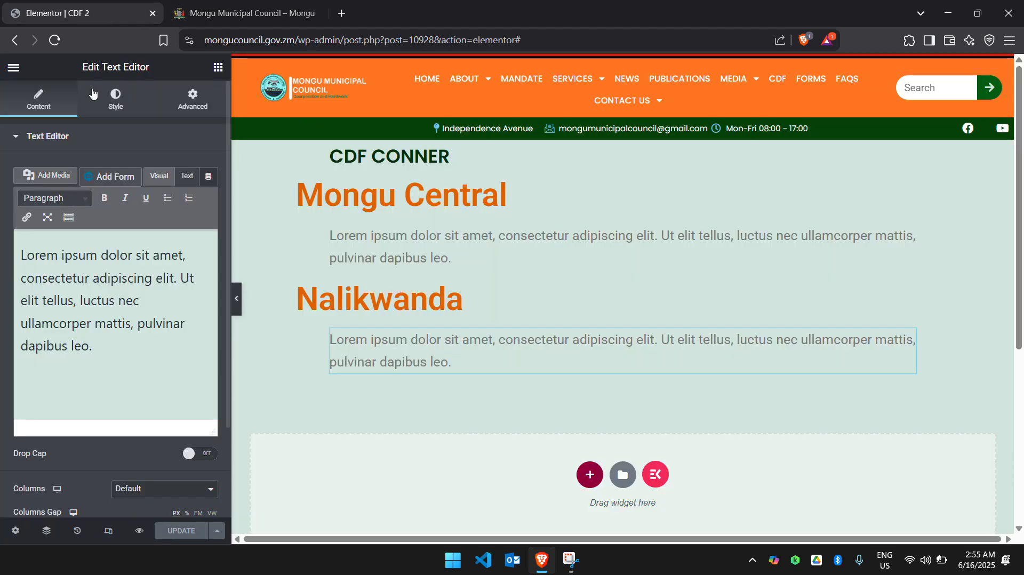
click(13, 70)
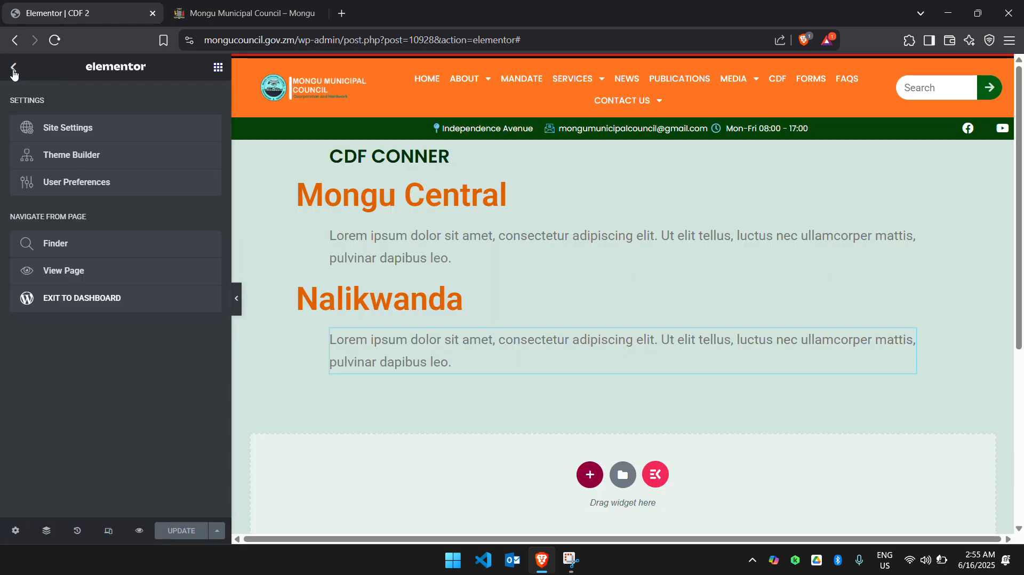
click(90, 303)
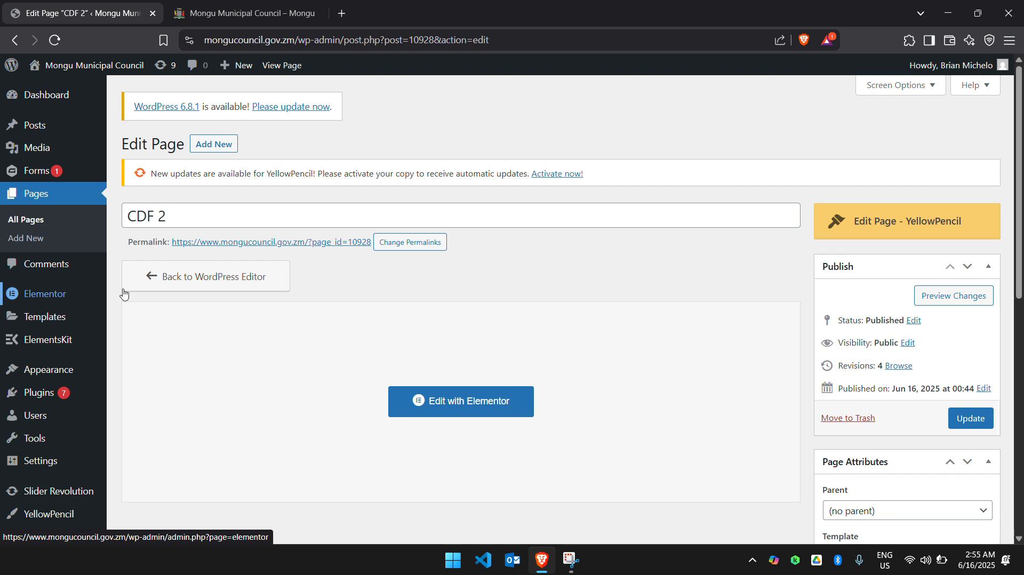
mouse_move(75, 154)
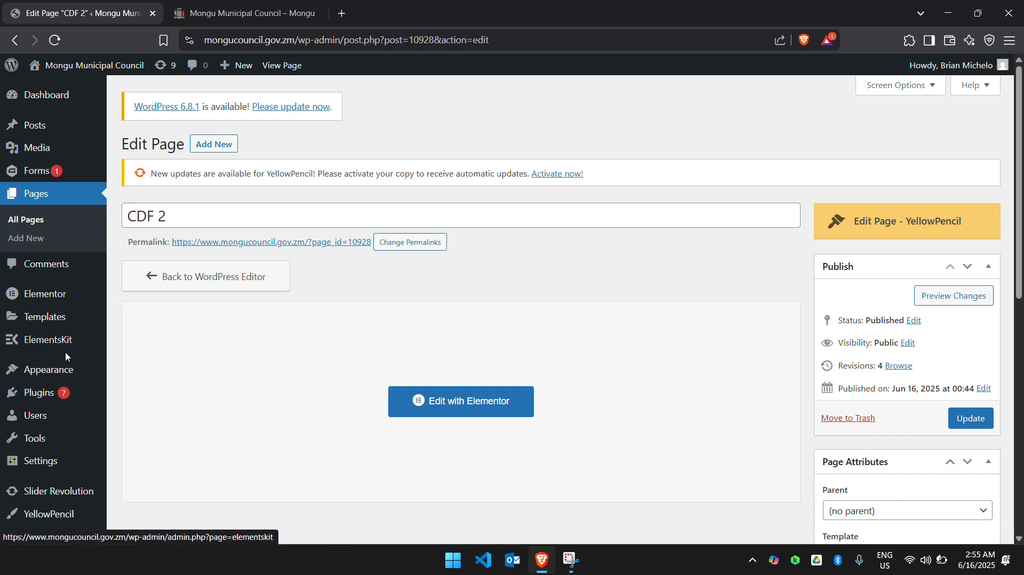
mouse_move(57, 376)
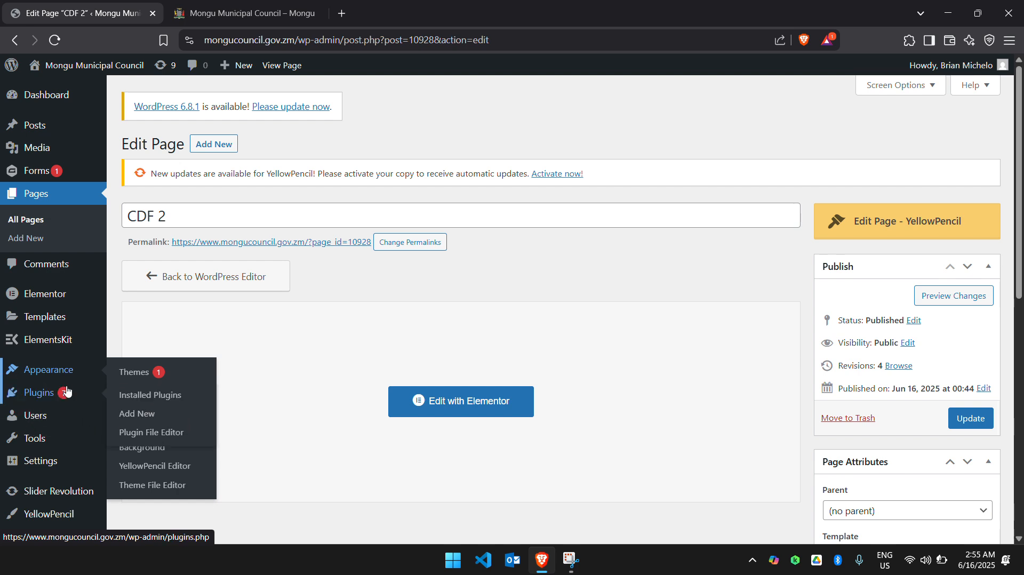
click(145, 435)
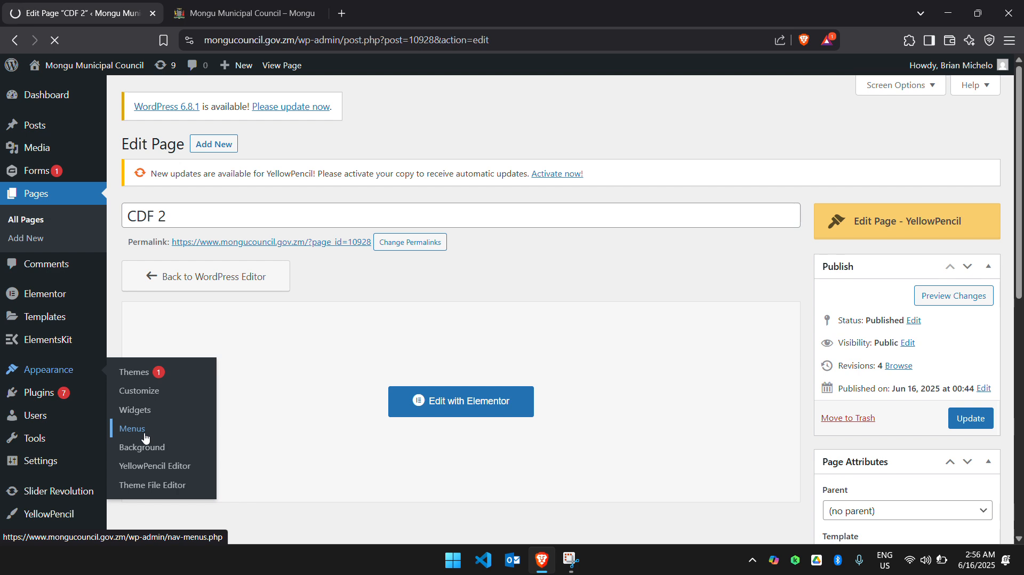
Examine the items in the szi main menu structure and the pages available to add.
scroll(388, 410, down, 5)
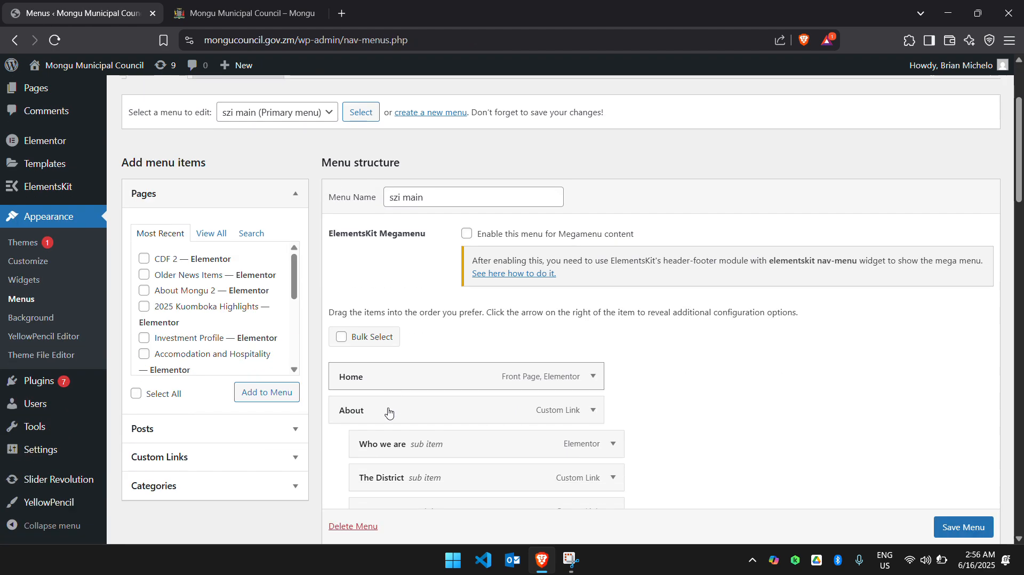
scroll(388, 408, down, 3)
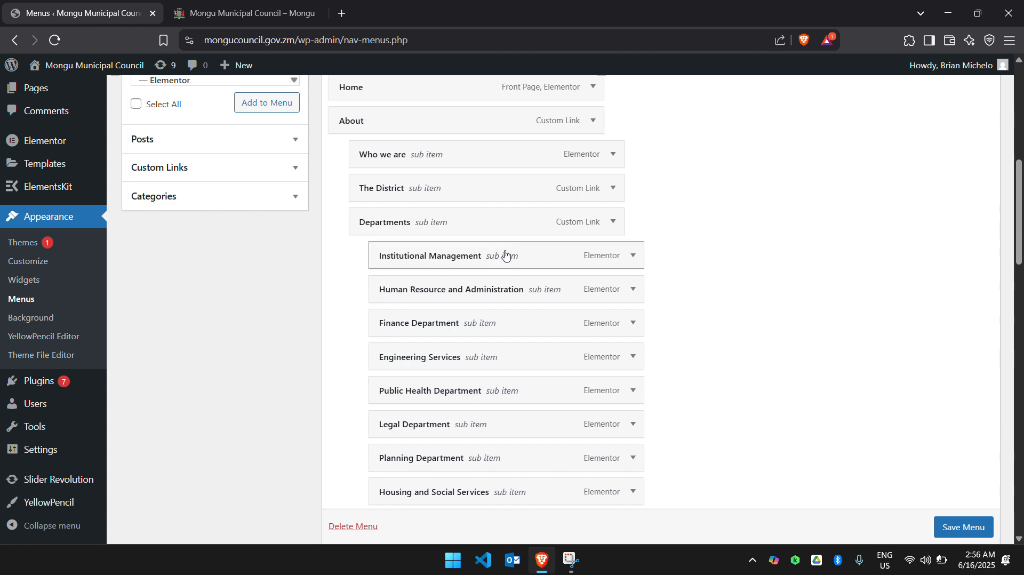
scroll(378, 208, down, 2)
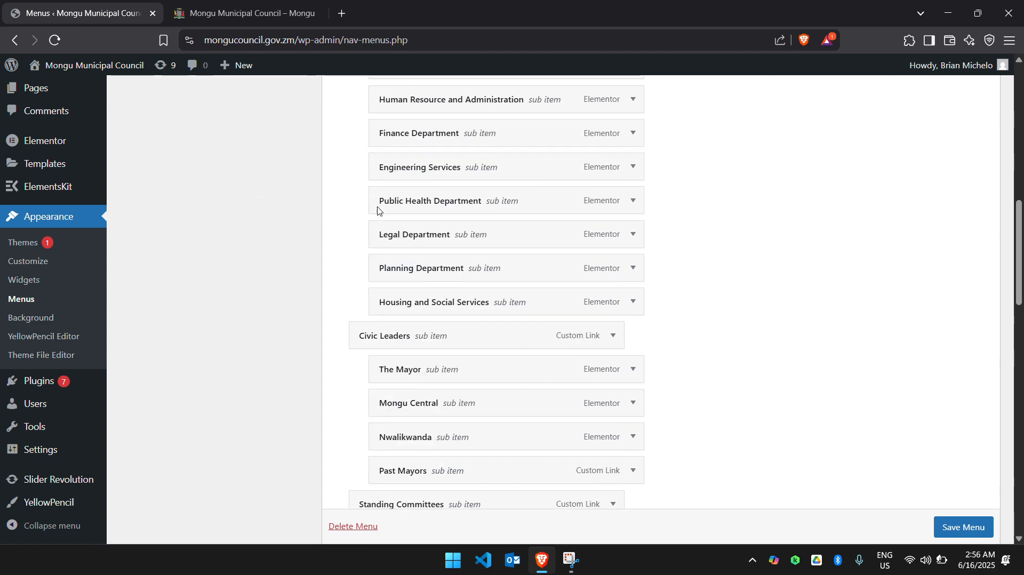
scroll(378, 207, up, 6)
scroll(377, 211, down, 4)
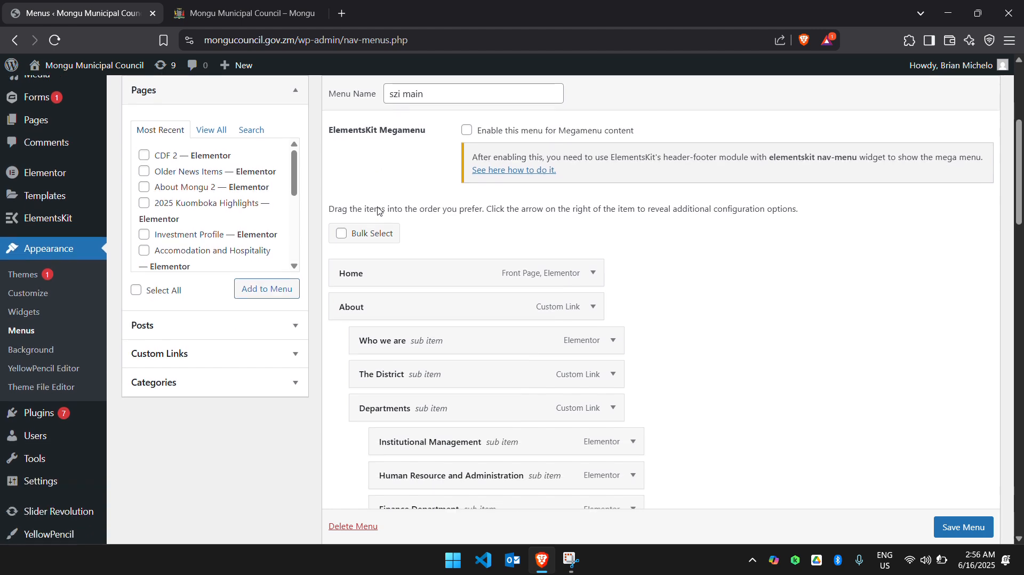
scroll(377, 210, down, 13)
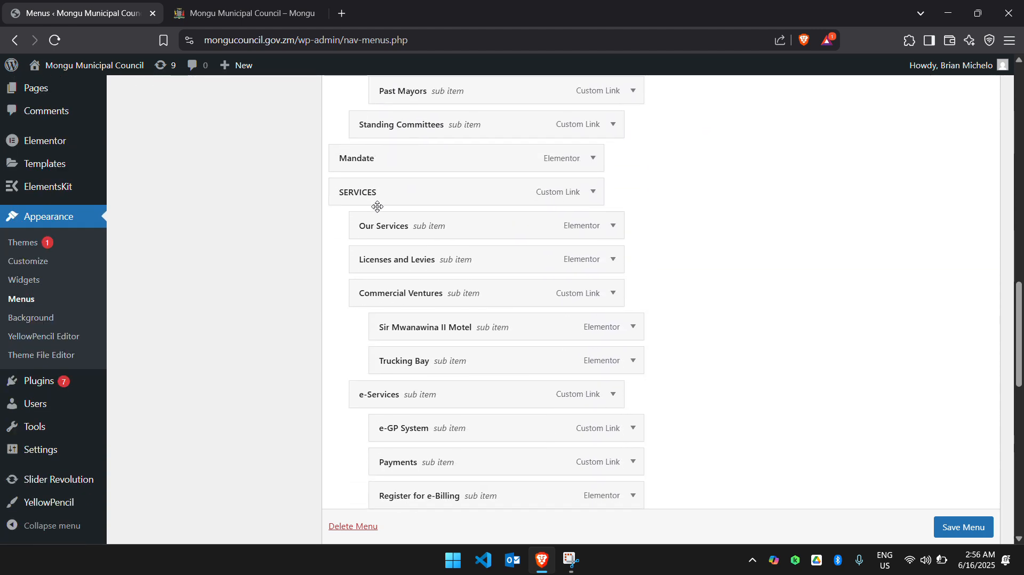
scroll(377, 211, down, 7)
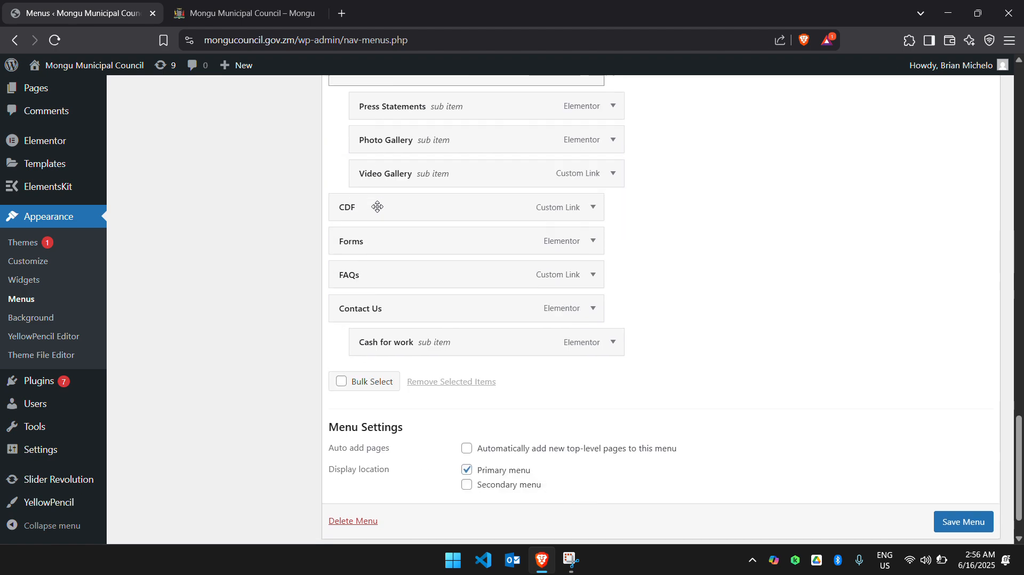
scroll(378, 209, up, 17)
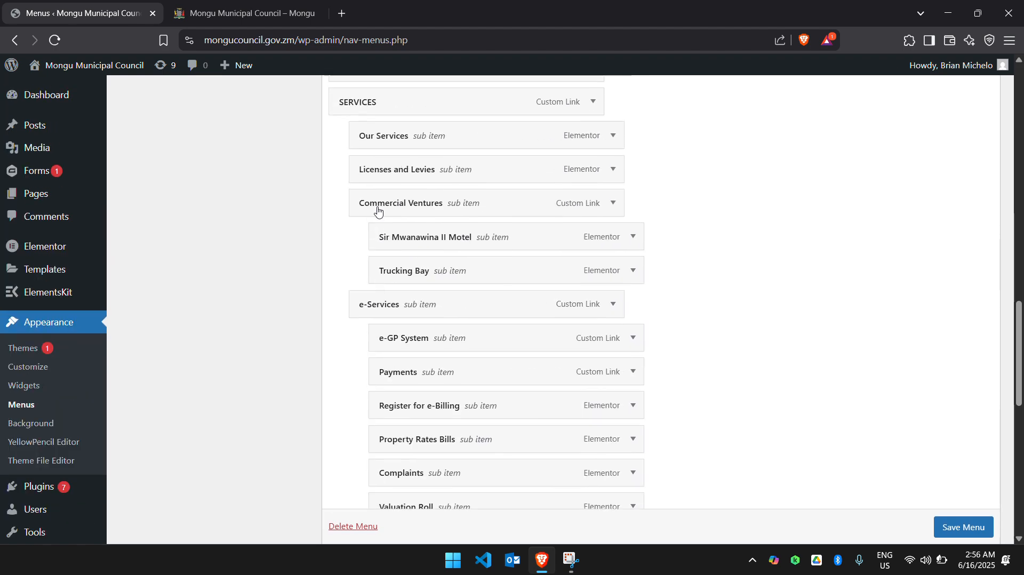
scroll(377, 209, up, 8)
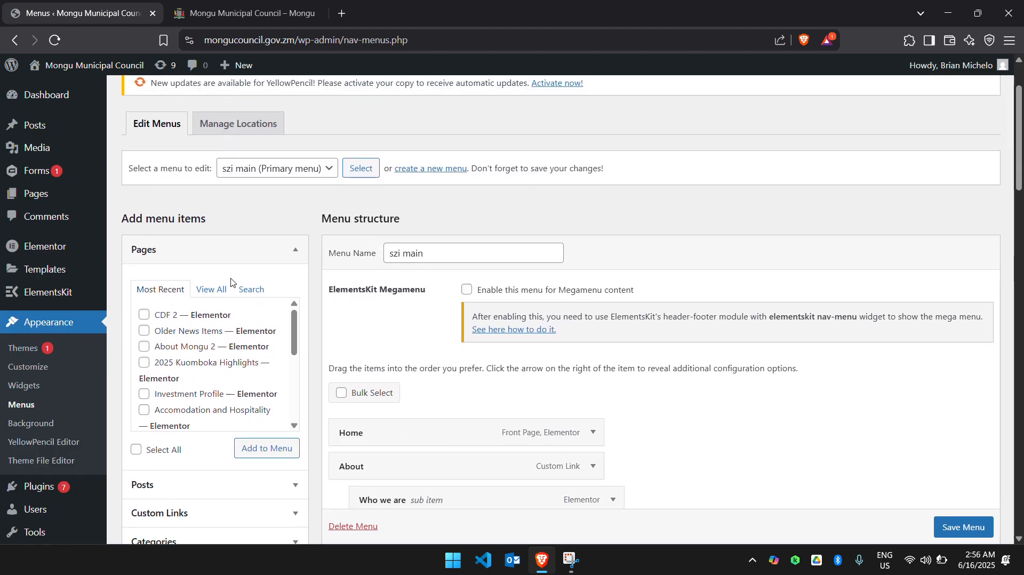
Add the CDF 2 page to the szi main menu and save the menu.
scroll(203, 271, down, 1)
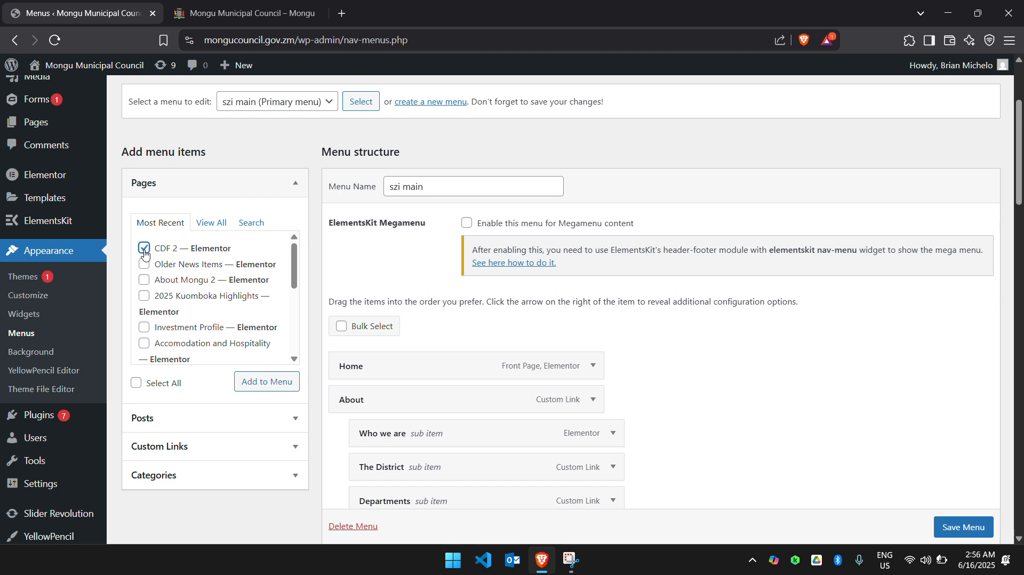
click(264, 388)
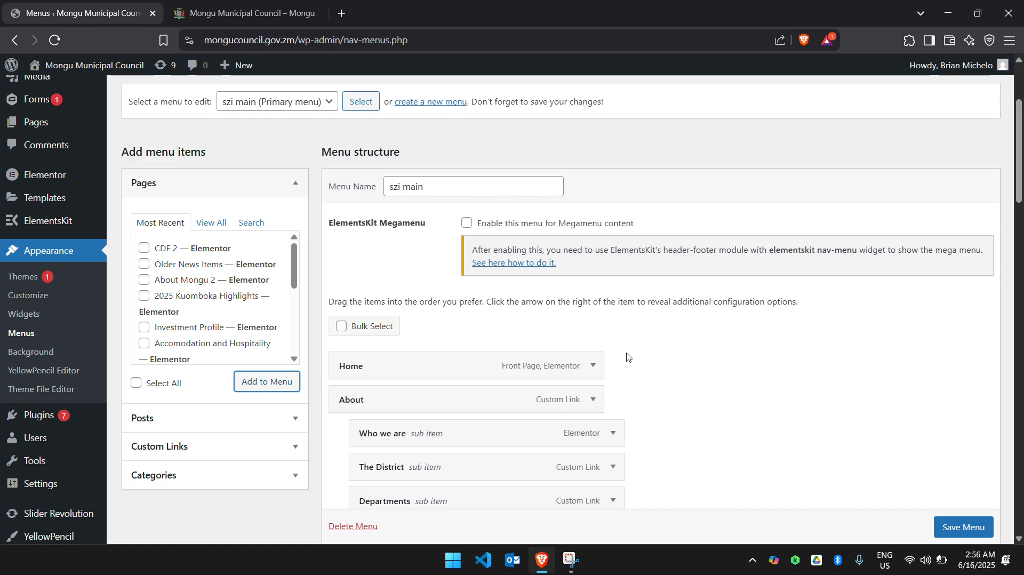
scroll(628, 356, down, 20)
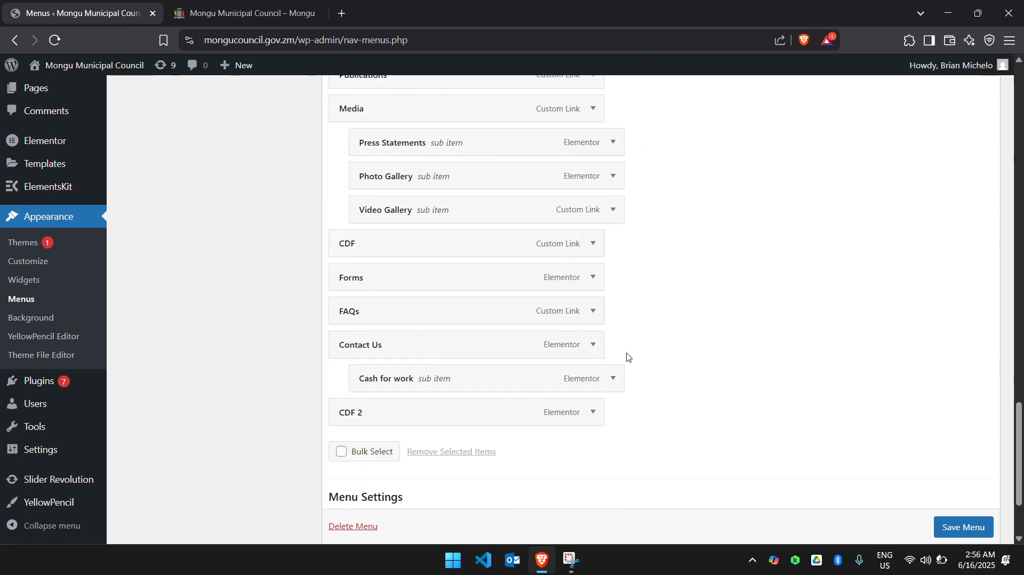
scroll(628, 357, down, 3)
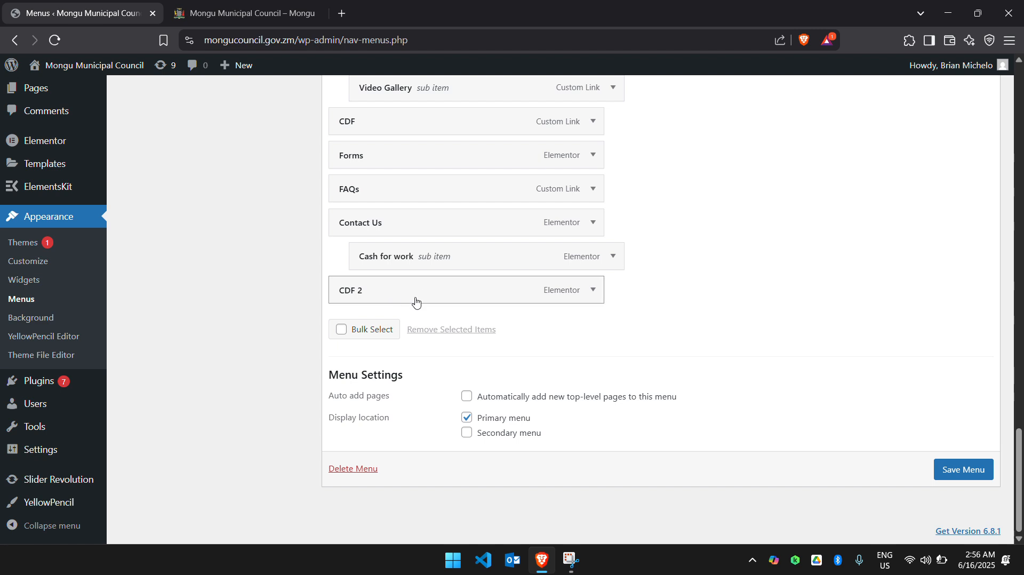
click(962, 479)
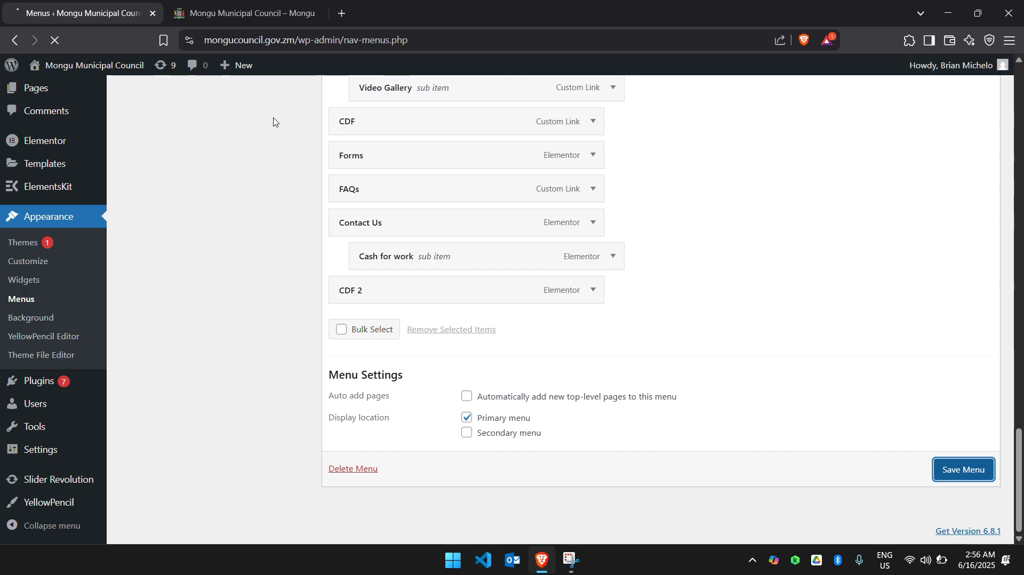
Reload the live council site and open the CDF 2 page from its navigation.
click(250, 15)
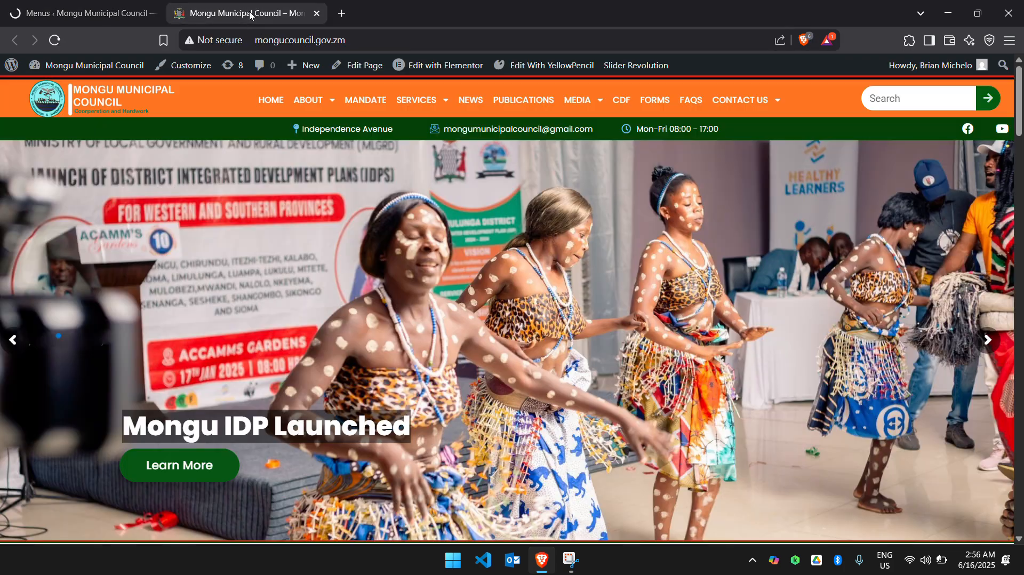
click(54, 41)
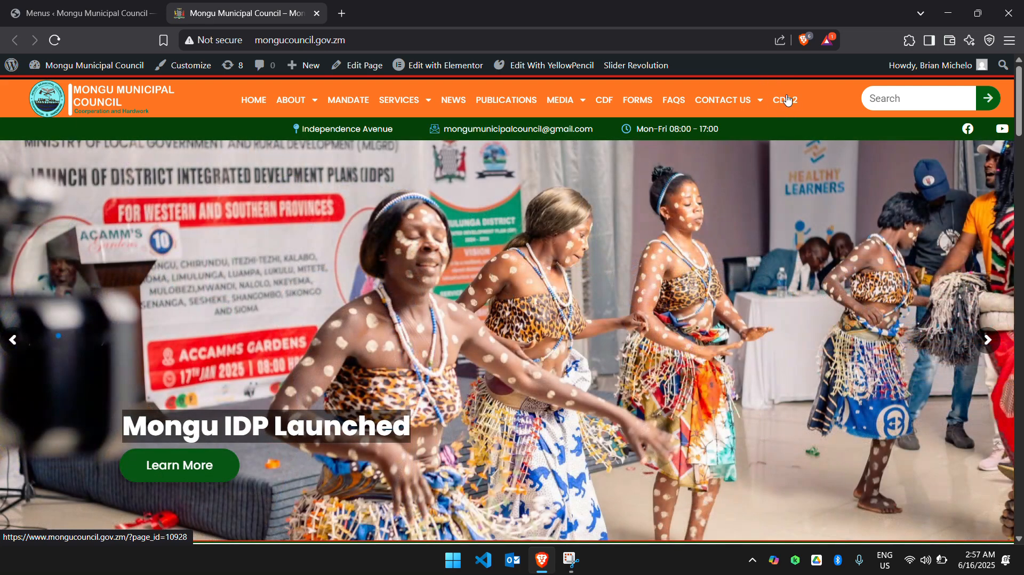
click(787, 100)
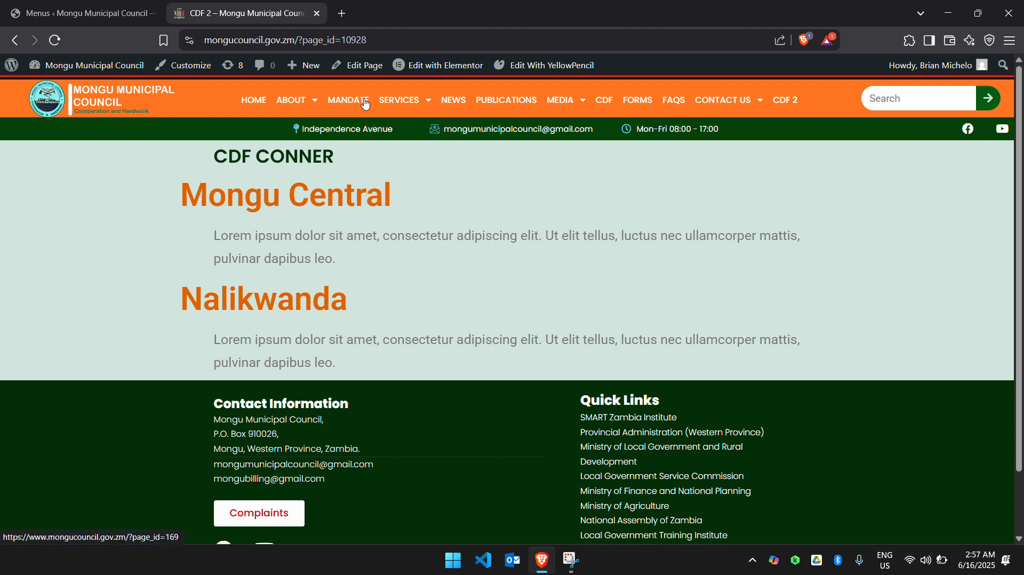
Return to the menu settings and move the CDF 2 item between Mandate and SERVICES as a top-level item.
click(104, 17)
scroll(394, 327, down, 20)
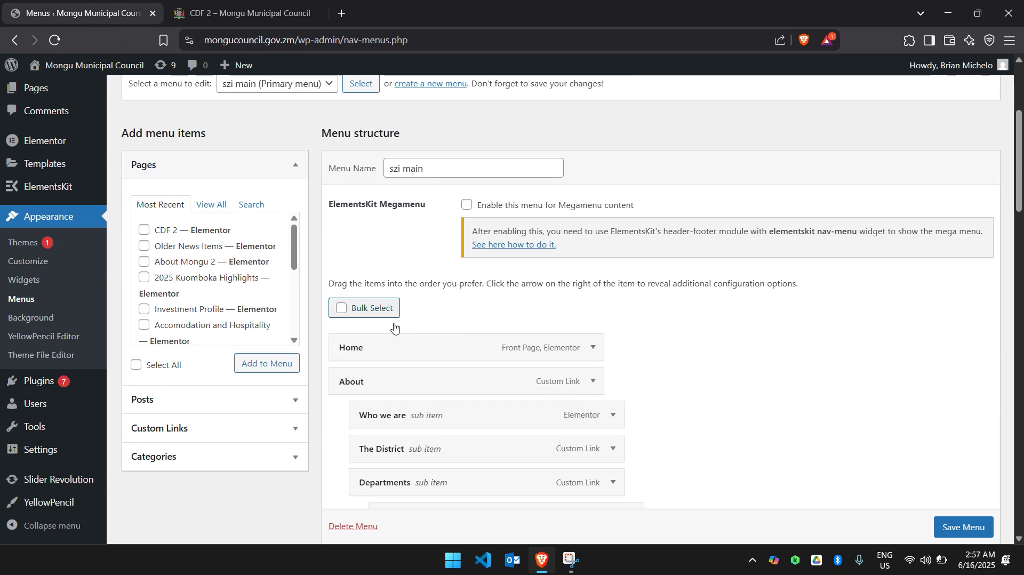
scroll(395, 328, down, 14)
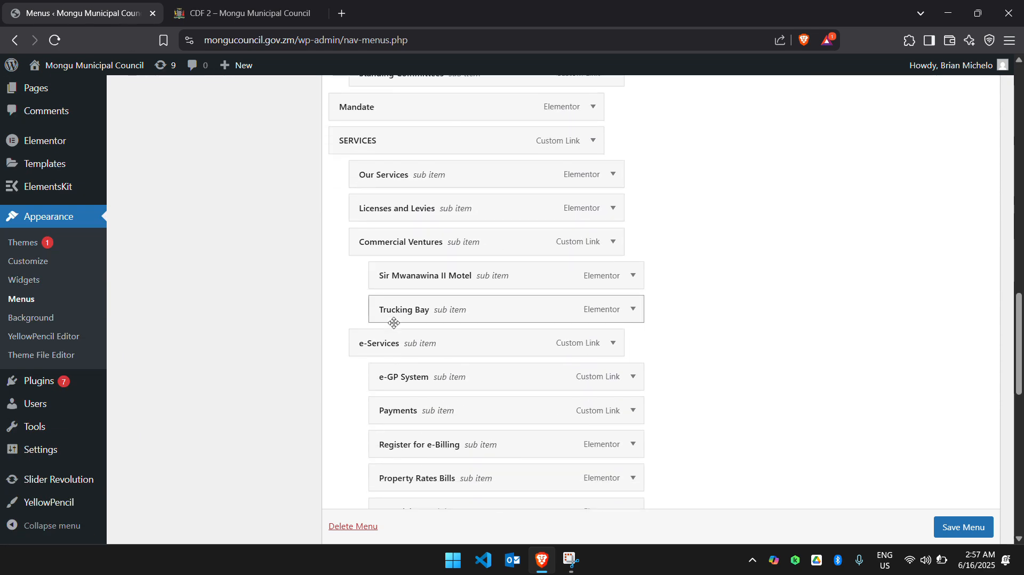
scroll(394, 323, down, 1)
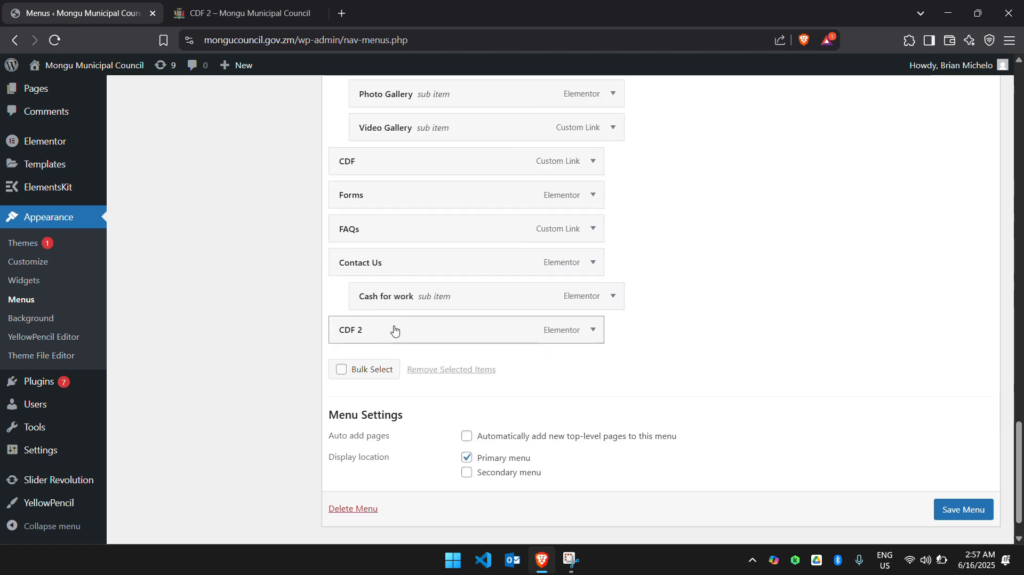
drag(396, 333, 394, 422)
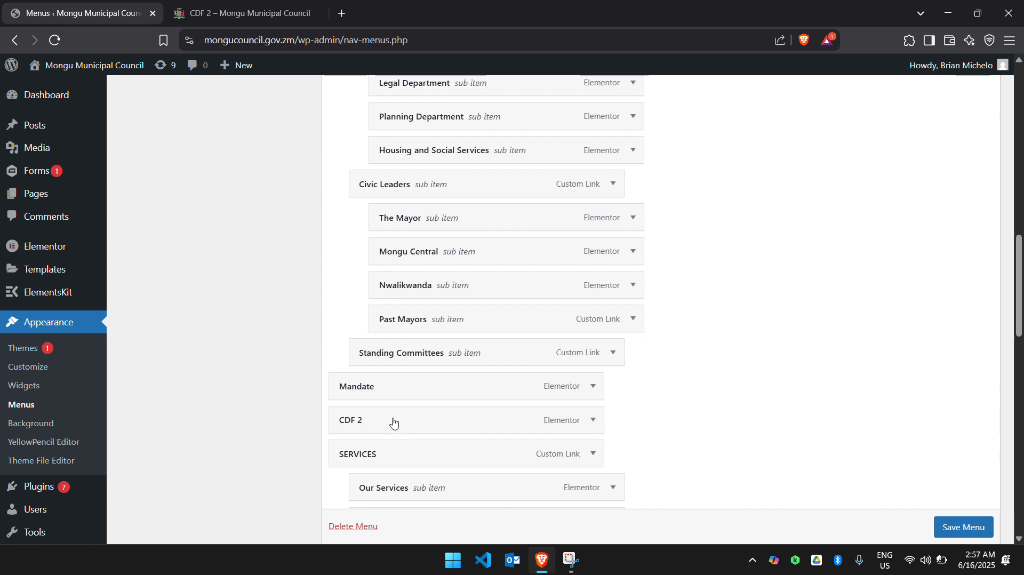
drag(659, 399, 530, 359)
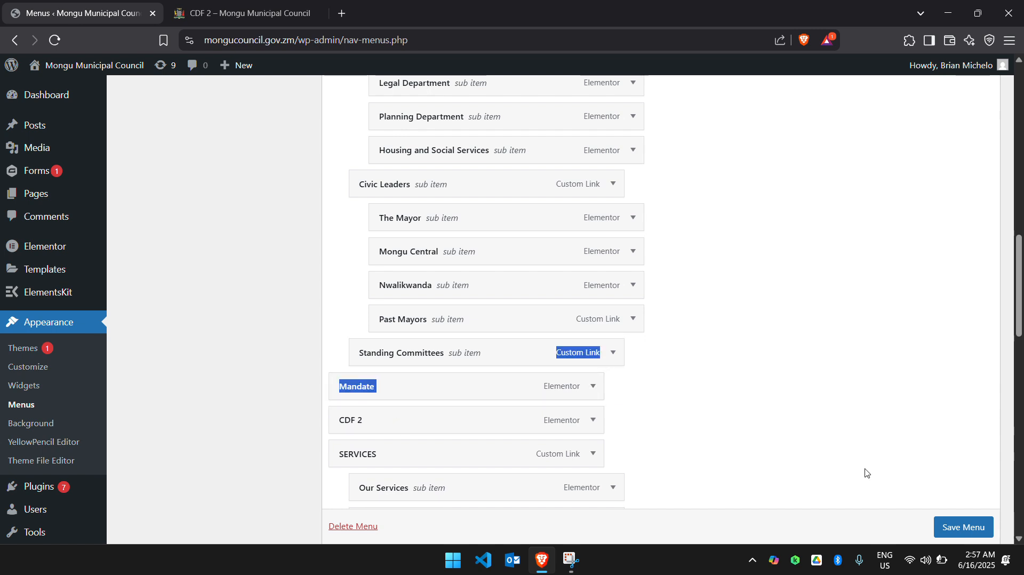
click(918, 498)
Save the reordered menu and reload the live CDF 2 page to check its navigation.
scroll(967, 534, down, 1)
click(967, 534)
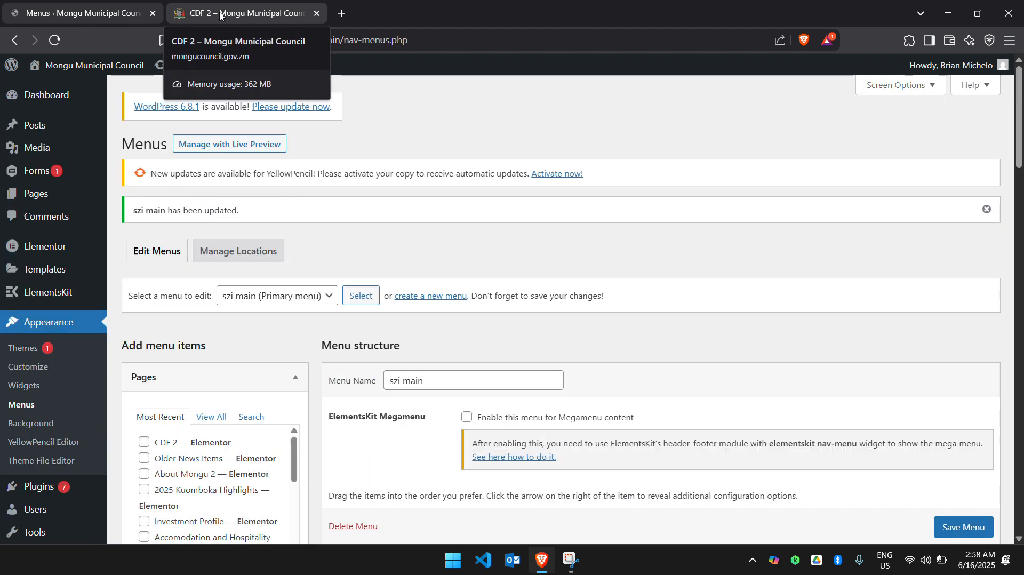
click(224, 14)
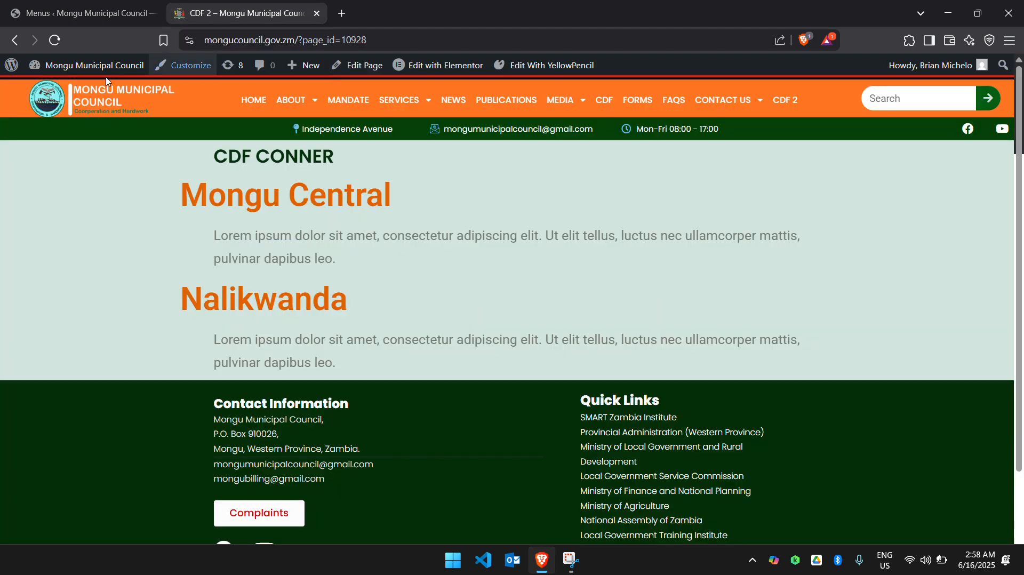
click(55, 40)
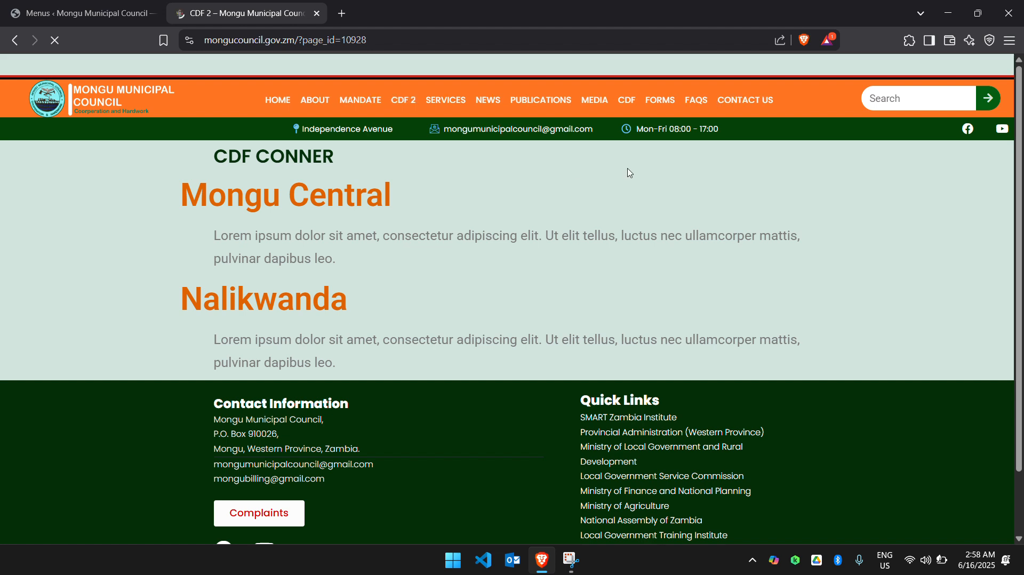
Open the CDF 2 page from the live site's navigation and review the szi main menu structure in the menu settings.
mouse_move(785, 105)
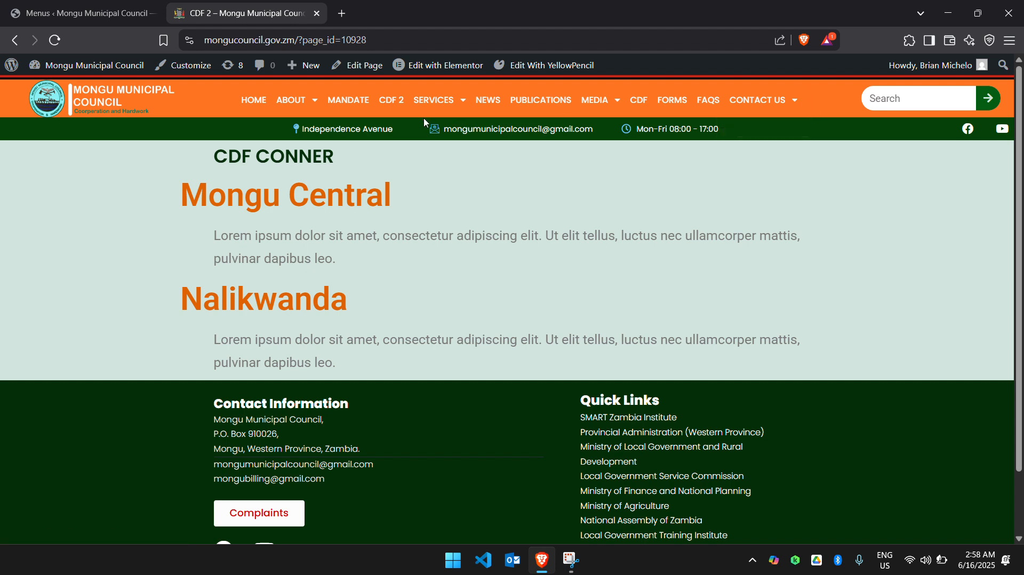
click(389, 103)
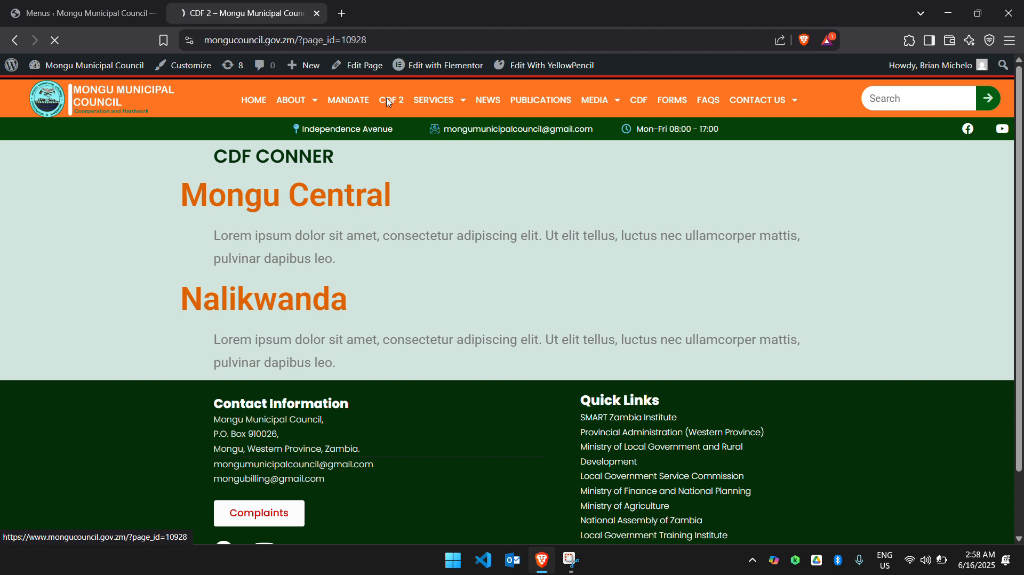
click(100, 17)
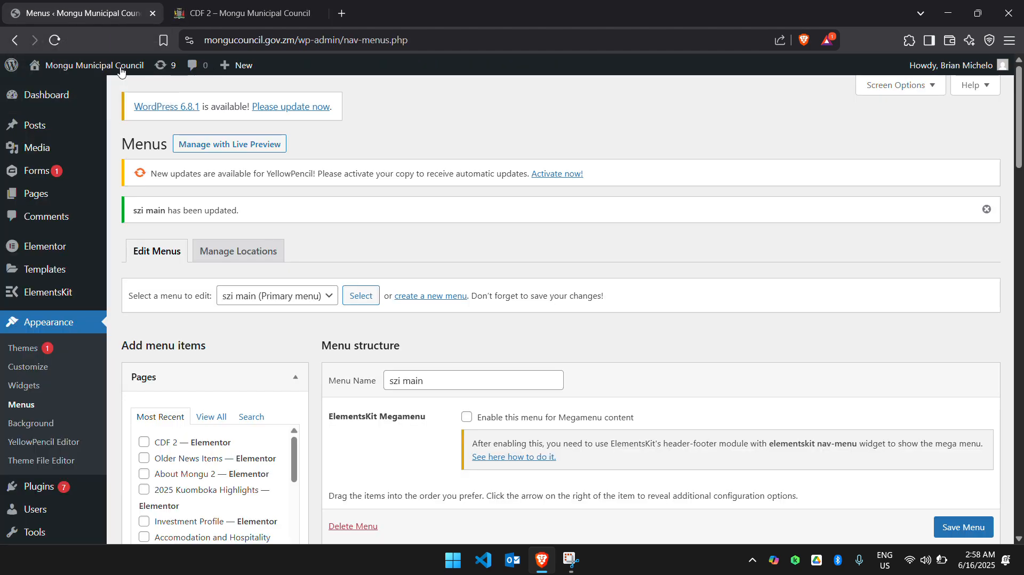
scroll(415, 176, down, 6)
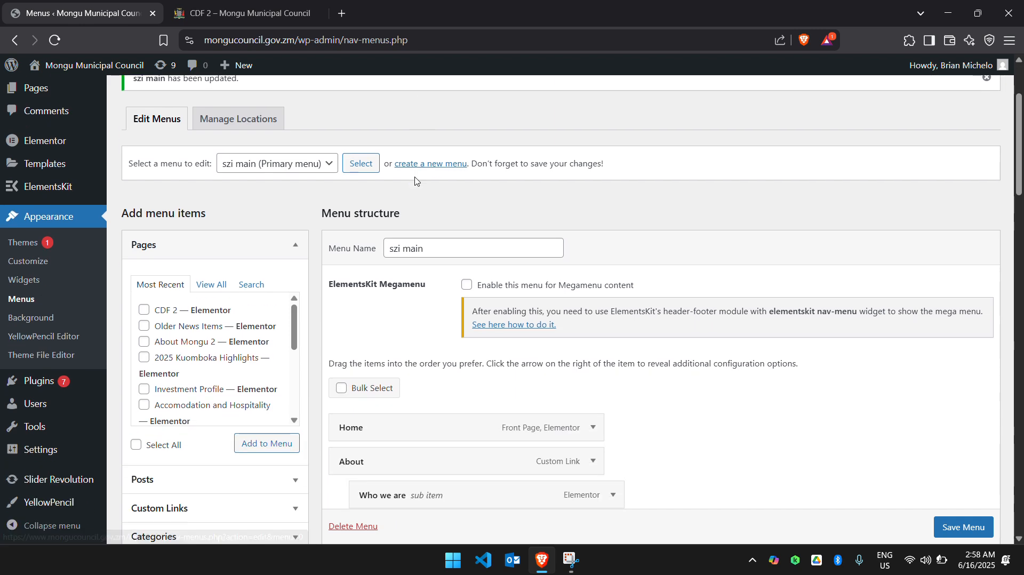
scroll(415, 177, down, 3)
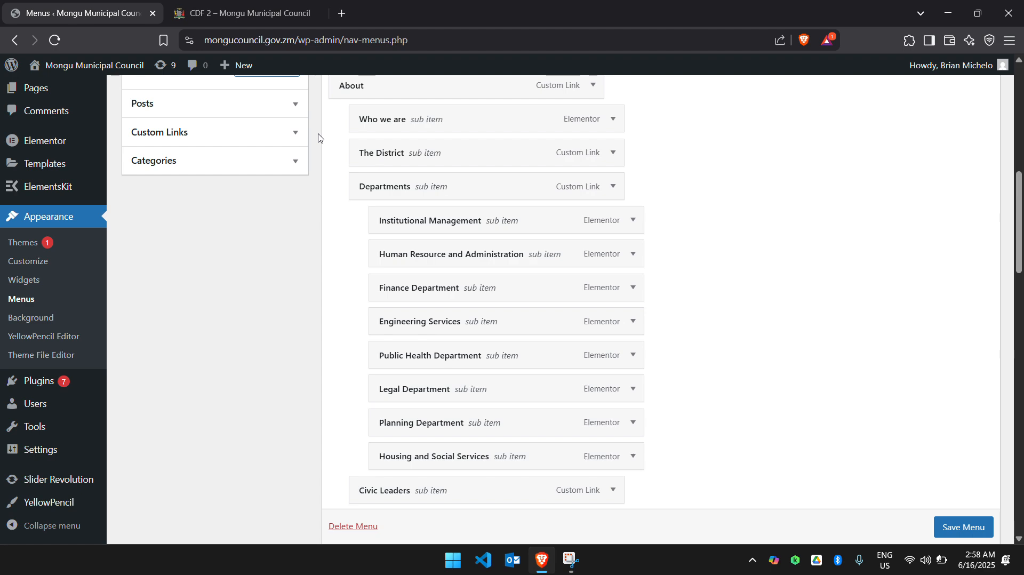
scroll(343, 217, up, 3)
scroll(343, 217, up, 7)
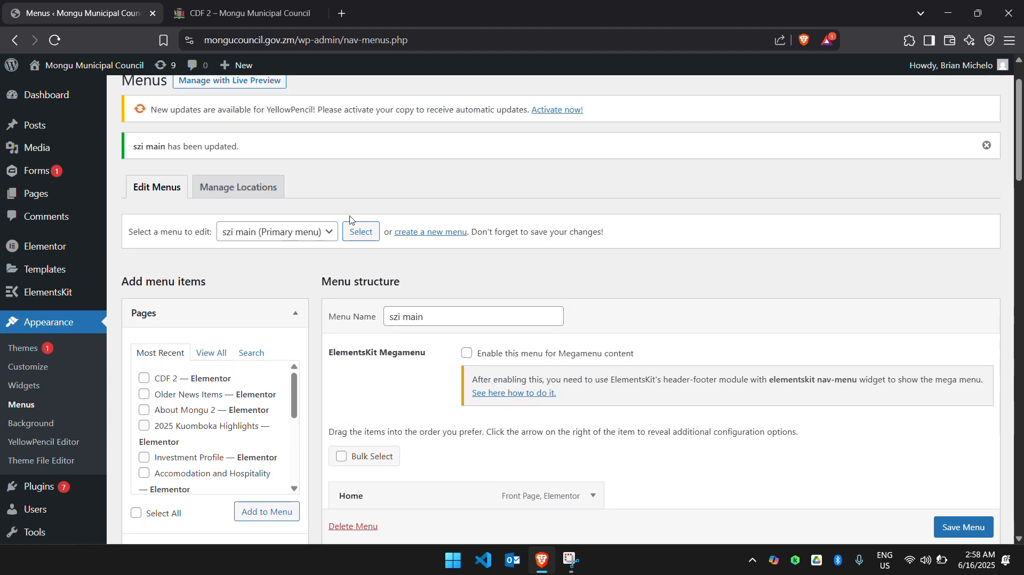
Open the existing CDF page from the live site's navigation and look through its bursary and project sections.
click(242, 13)
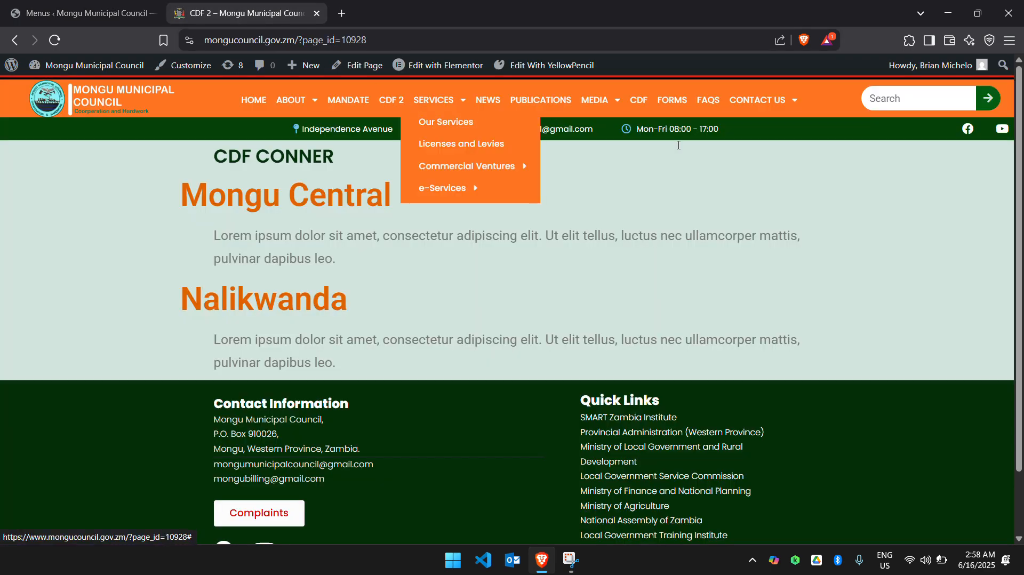
click(638, 101)
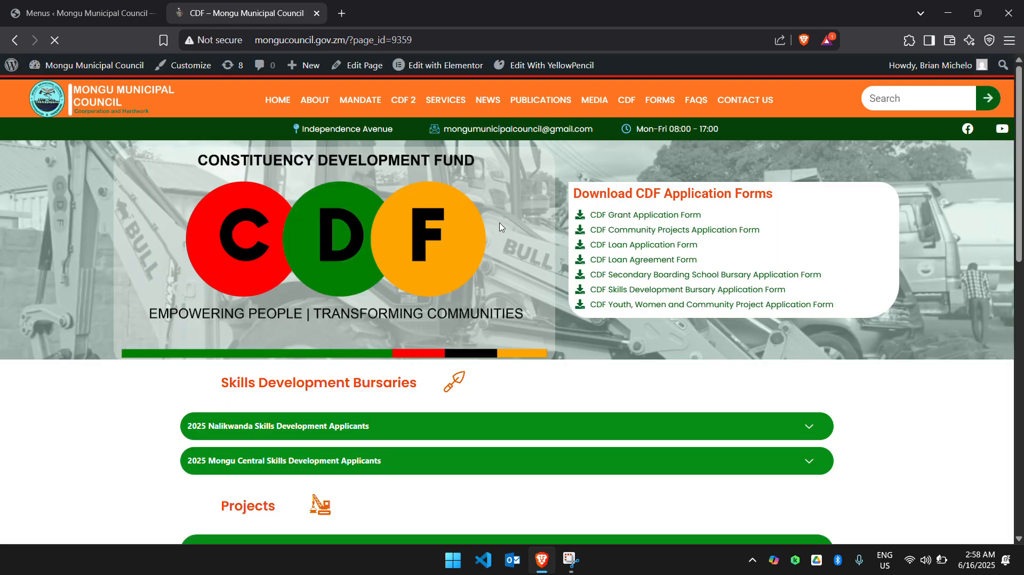
scroll(445, 305, down, 2)
scroll(444, 305, down, 2)
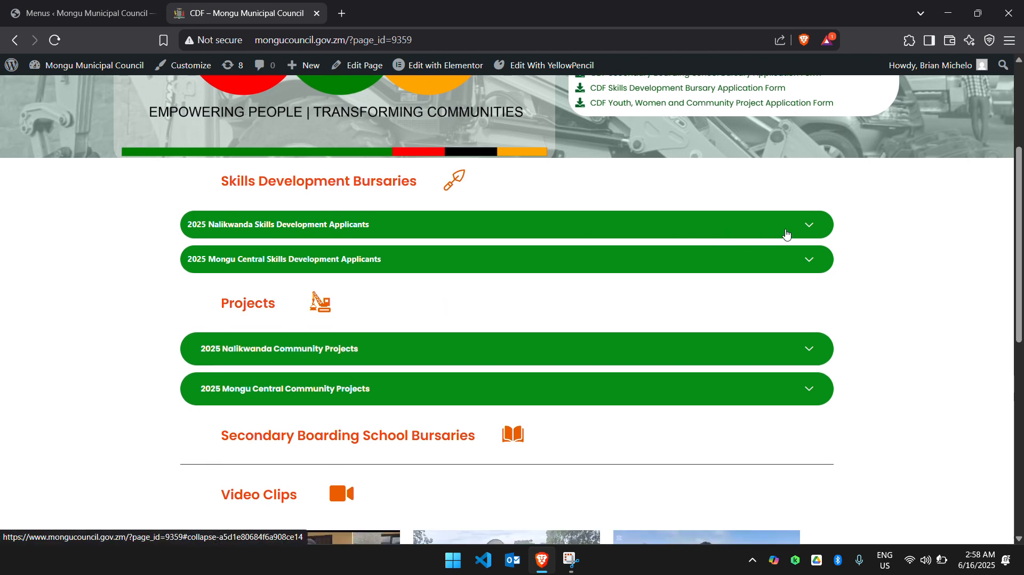
Expand the 2025 Nalikwanda Skills Development Applicants section, view its table and collapse it again.
click(786, 233)
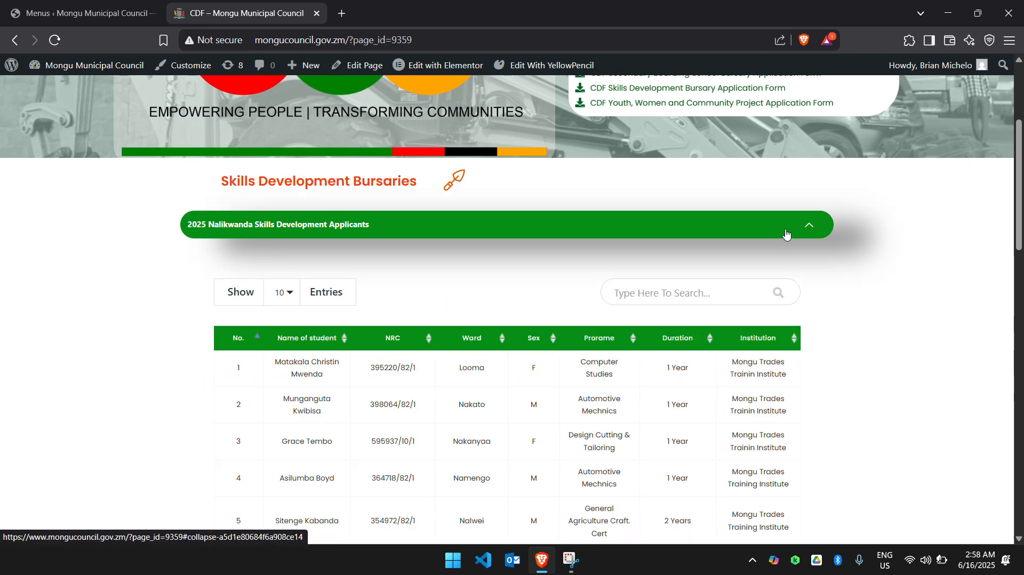
scroll(755, 236, down, 3)
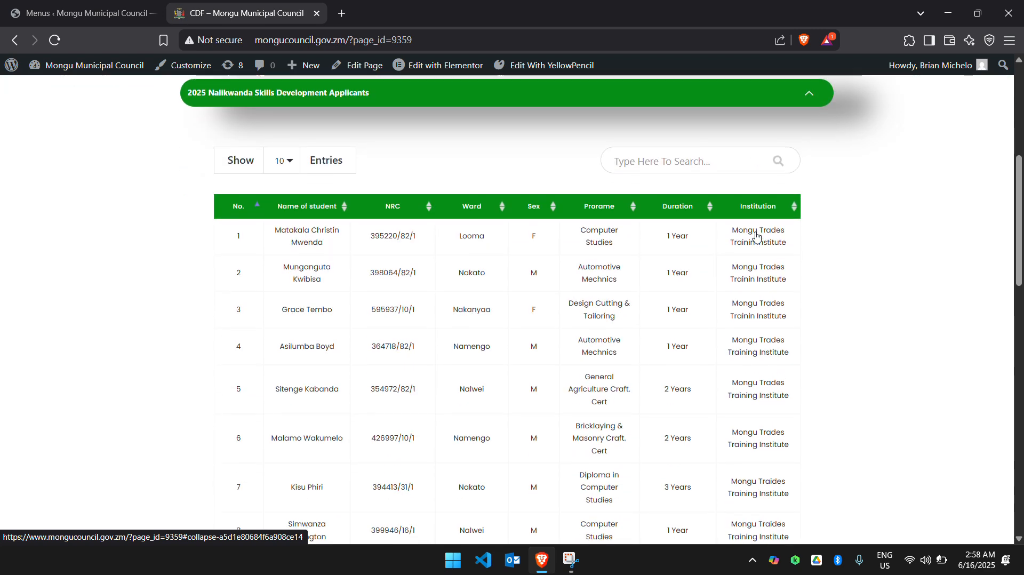
scroll(756, 235, up, 1)
click(743, 175)
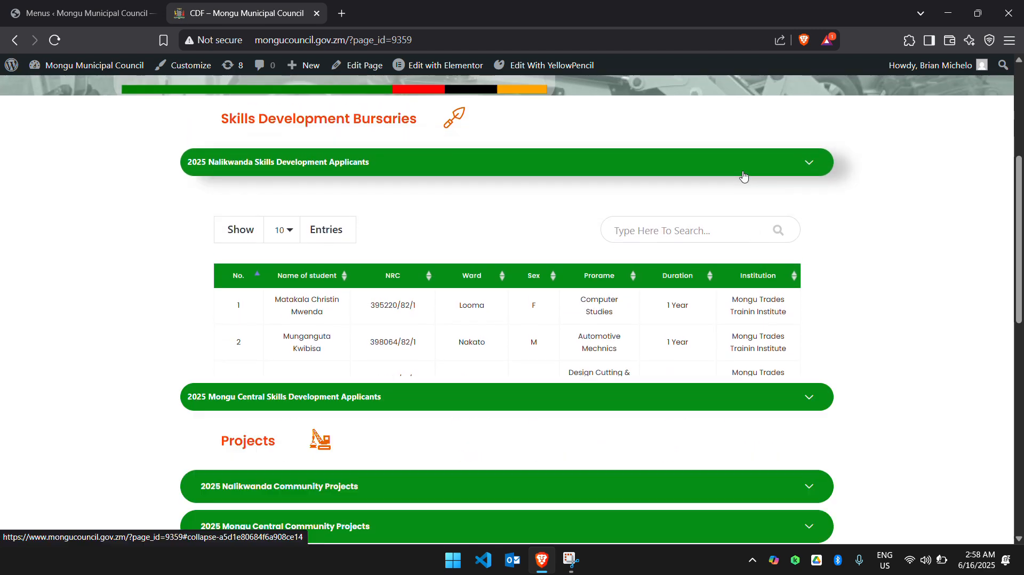
Expand the 2025 Mongu Central Skills Development Applicants section and look through its table.
click(734, 194)
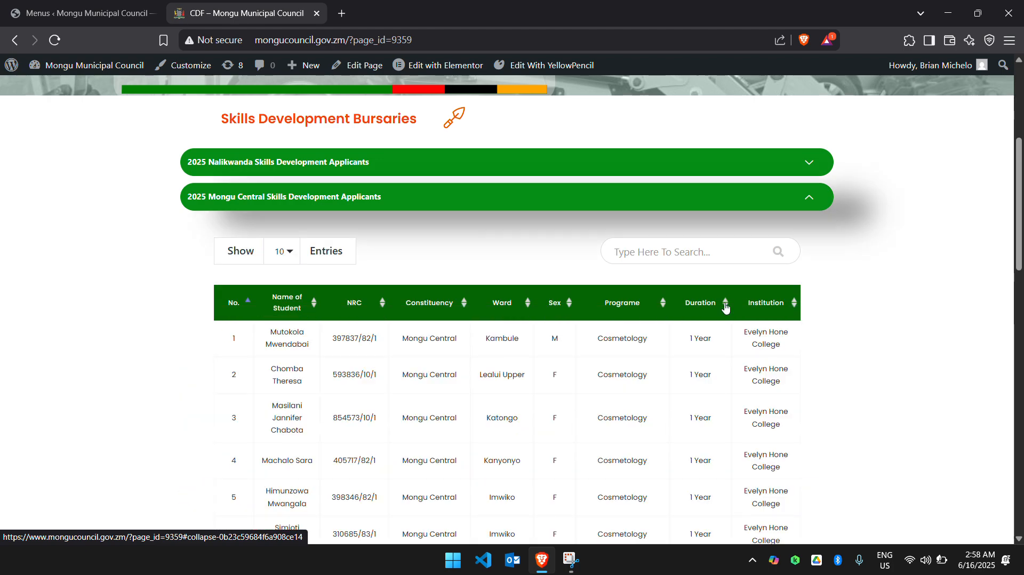
scroll(725, 307, down, 8)
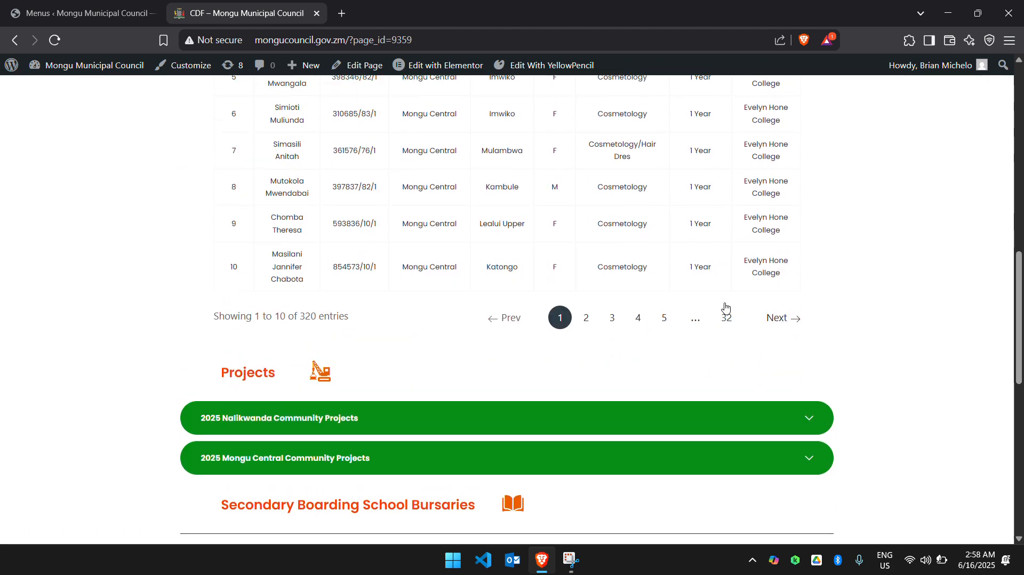
scroll(725, 308, up, 10)
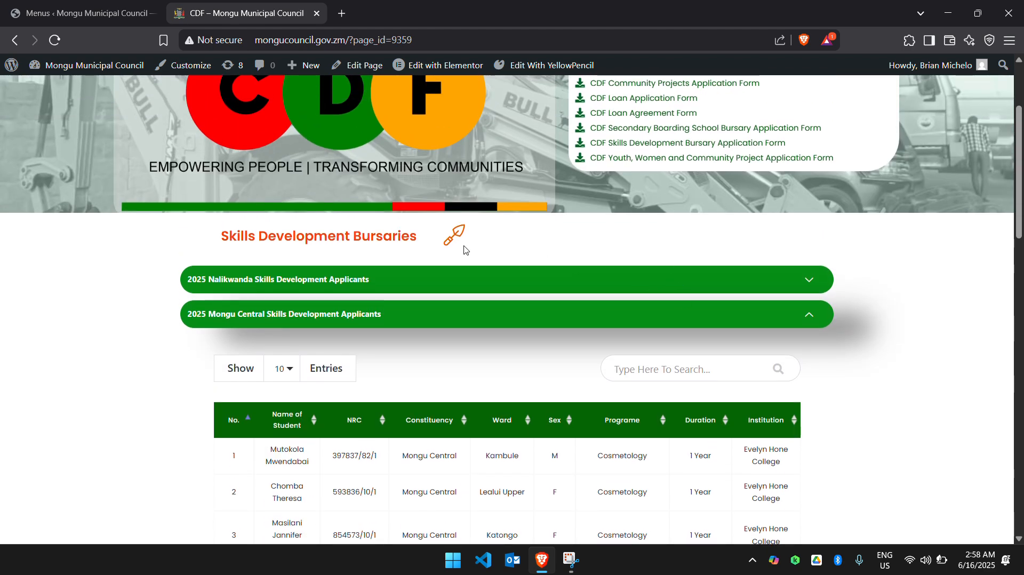
Look at the menu settings again and return to the live CDF page's header to check its navigation.
click(131, 24)
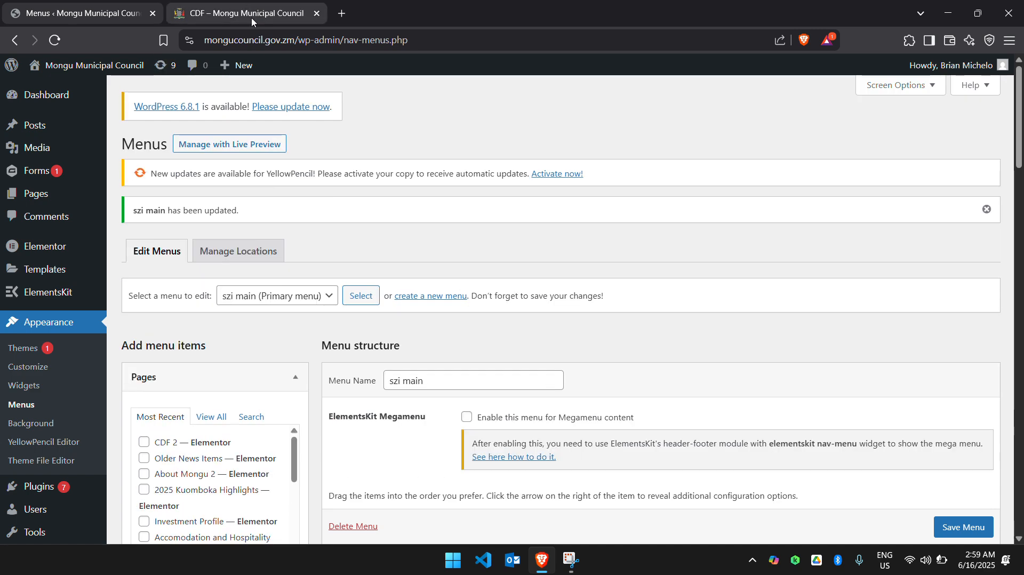
click(251, 17)
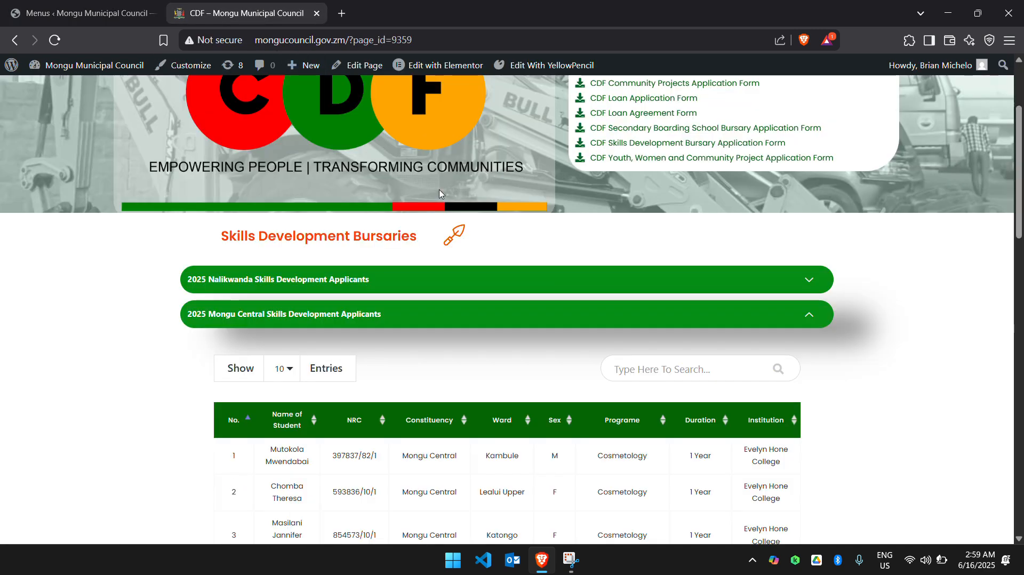
scroll(424, 172, up, 3)
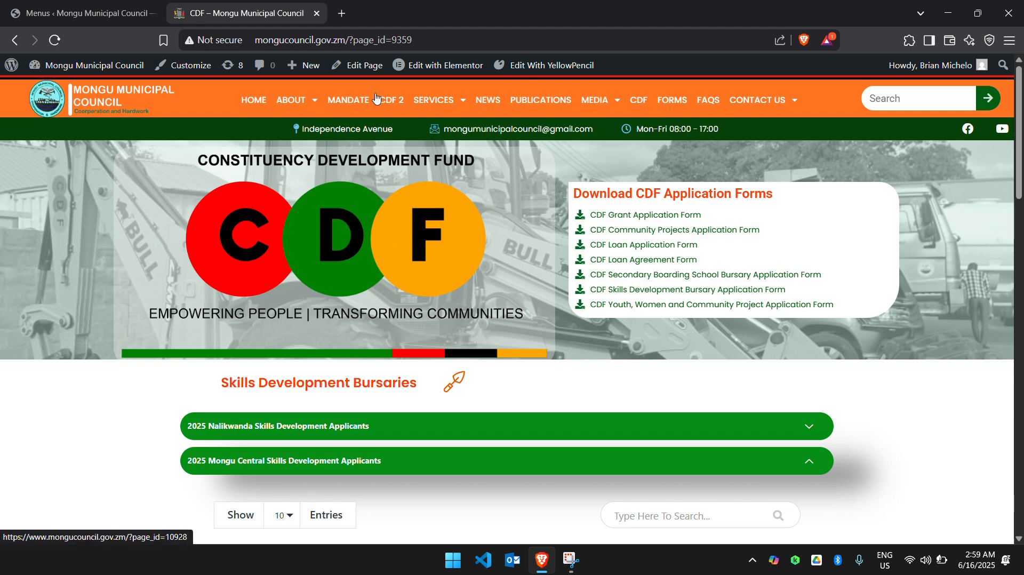
mouse_move(446, 89)
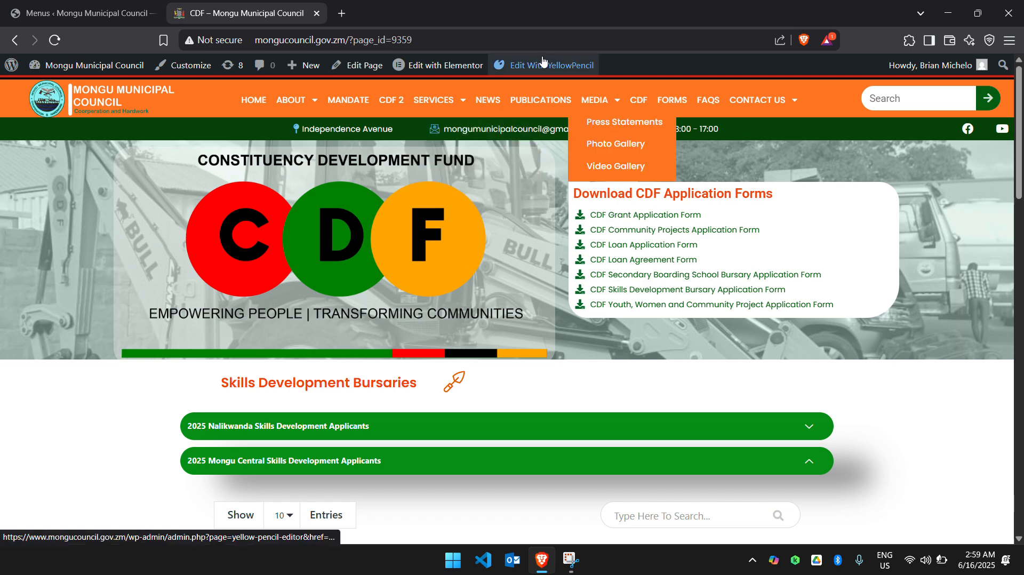